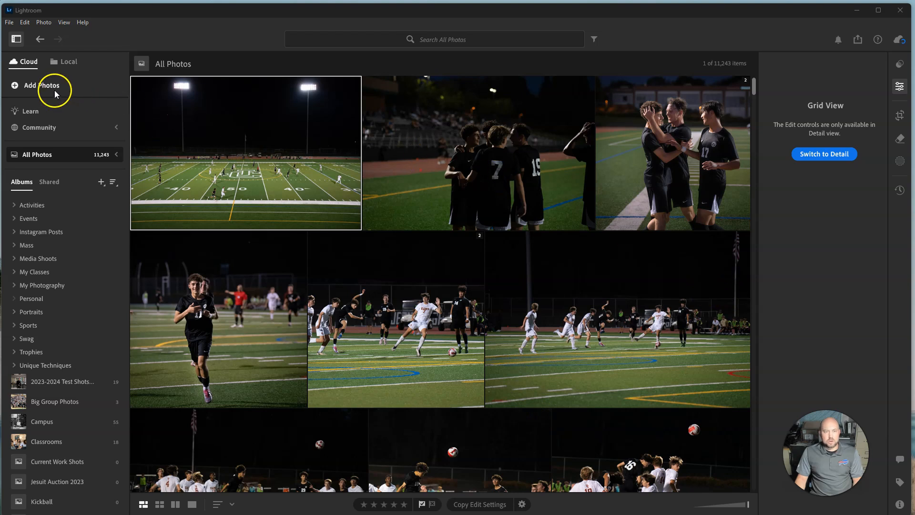
Create a cloud album named "Example example" without including the selected photo, and open it
click(100, 181)
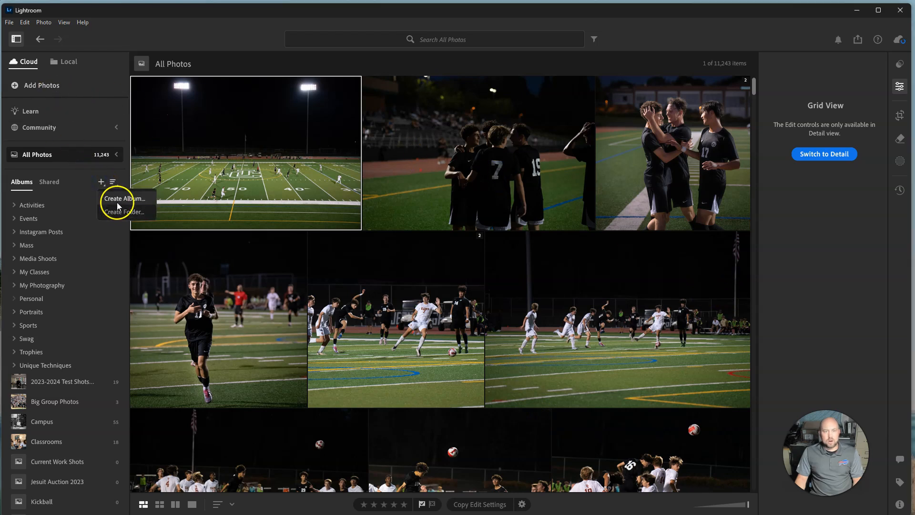
click(119, 198)
click(398, 242)
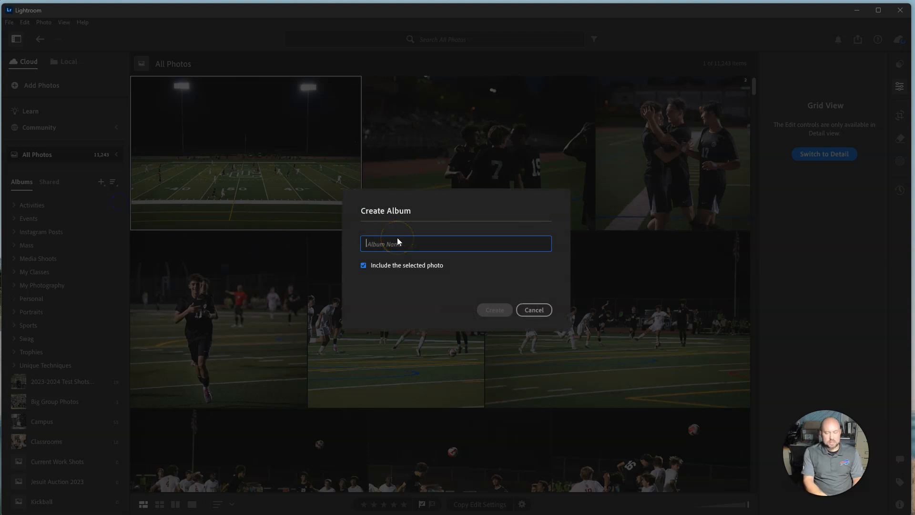
text(Example example)
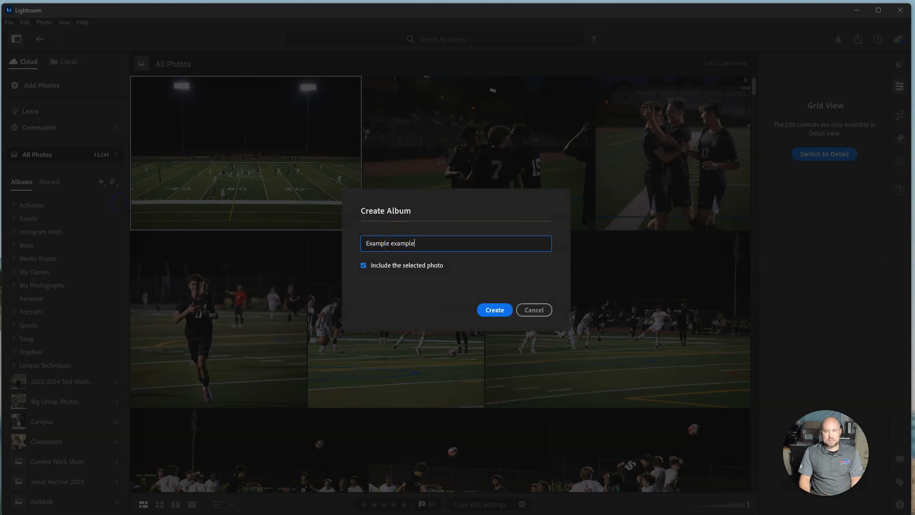
click(364, 265)
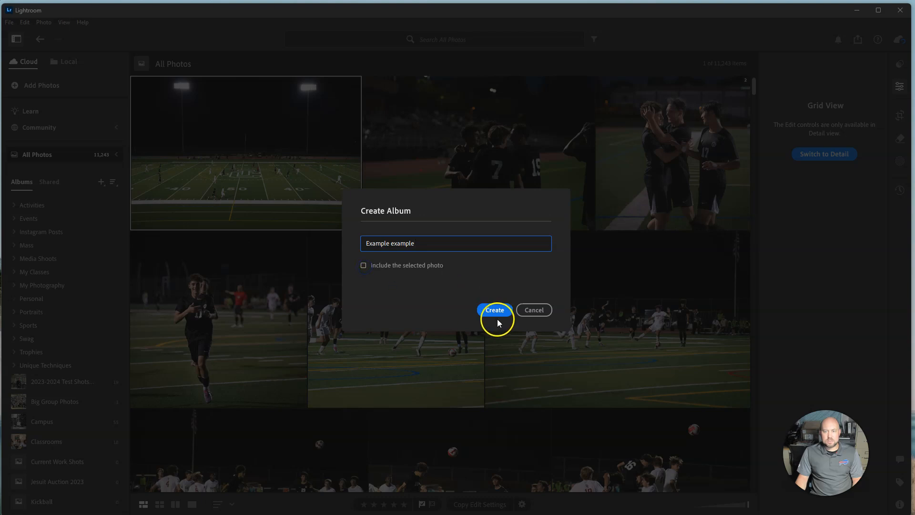
click(499, 313)
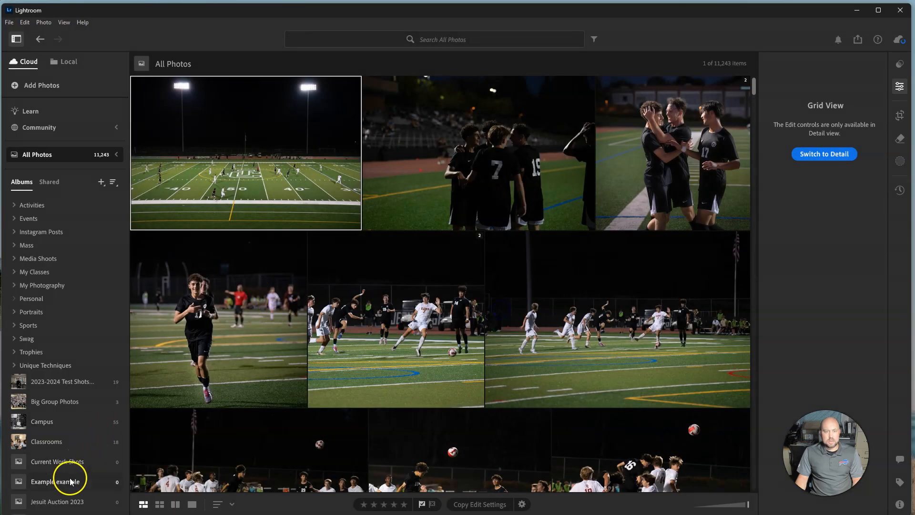
click(70, 481)
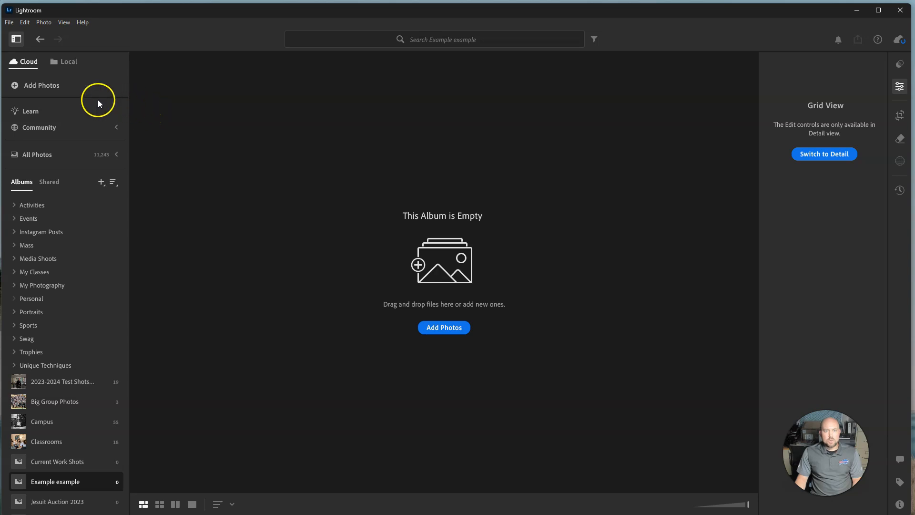
Start adding photos to the album by browsing to the Men's Varsity Soccer folder on Photo Share (X:)
click(26, 89)
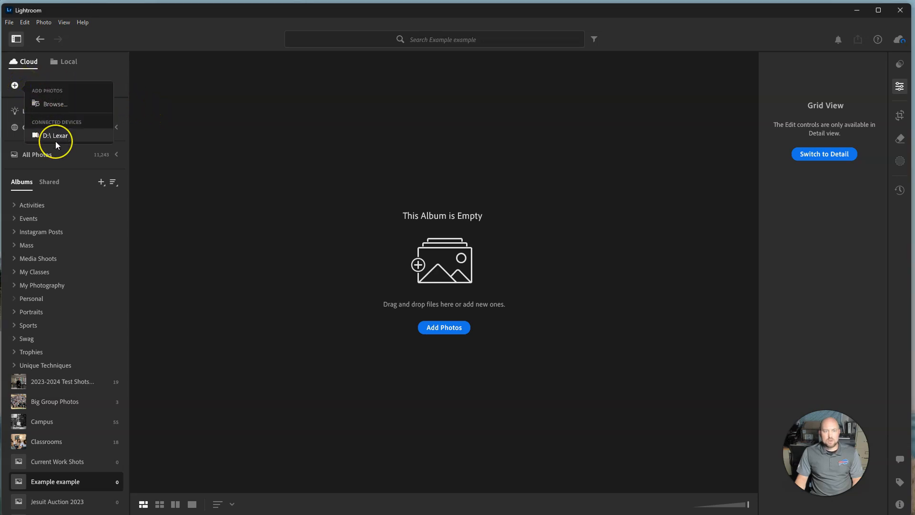
click(55, 105)
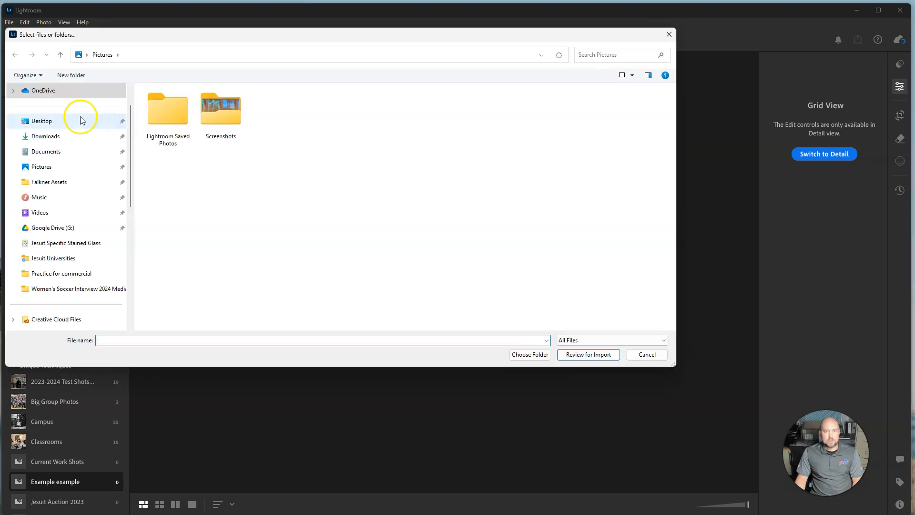
scroll(76, 238, down, 5)
click(77, 228)
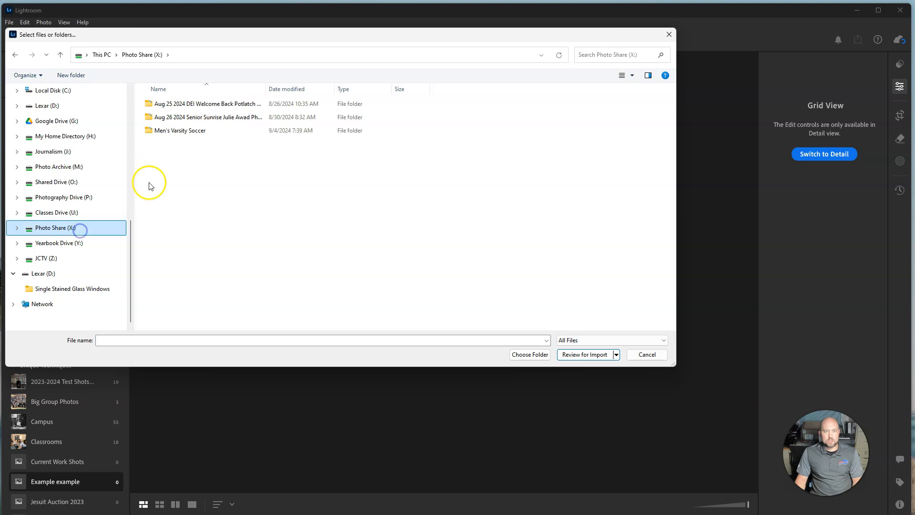
double_click(194, 136)
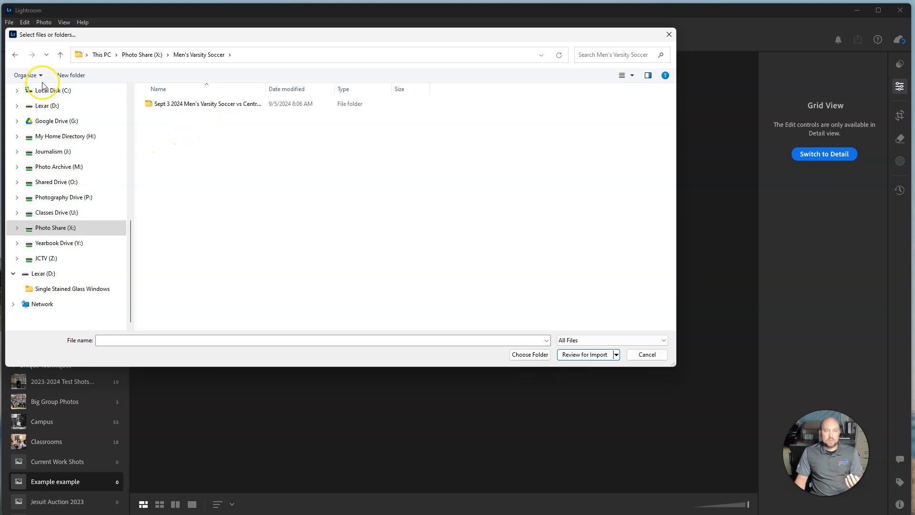
Look through the files on the Lexar (D:) drive as an alternative photo source
click(46, 106)
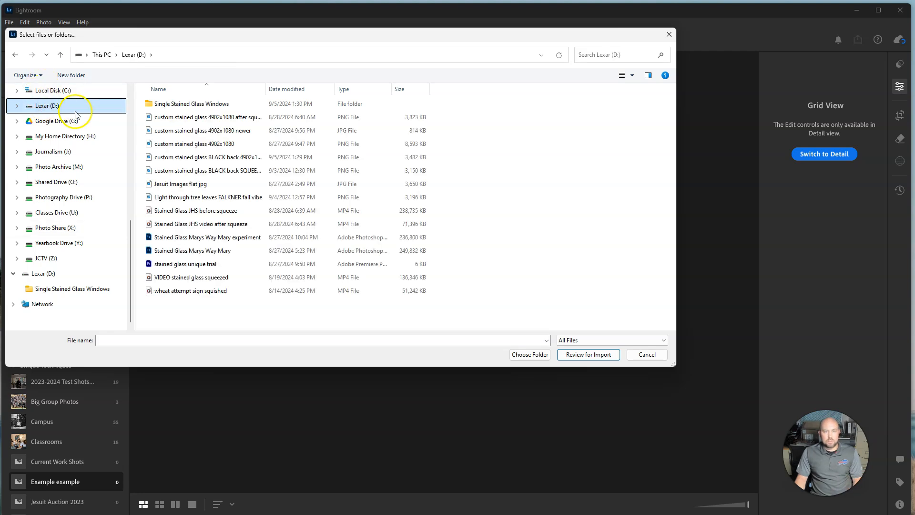
scroll(77, 143, up, 2)
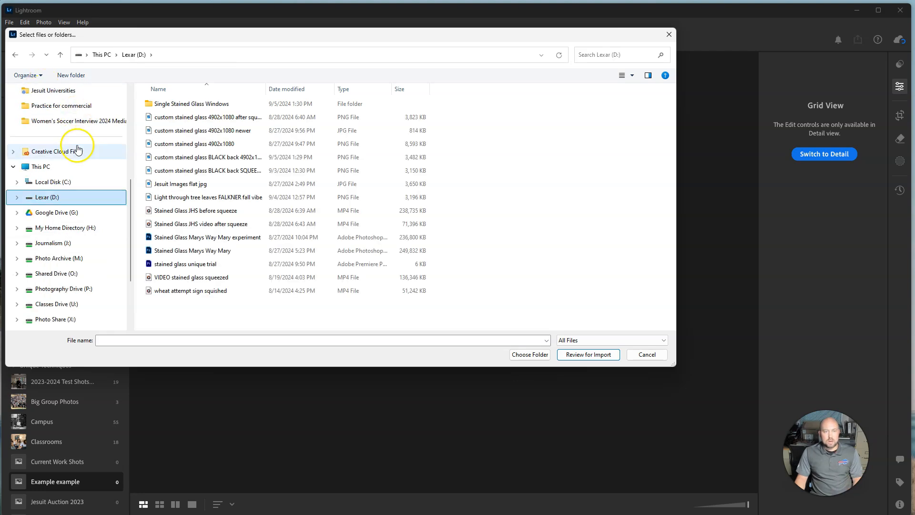
click(77, 203)
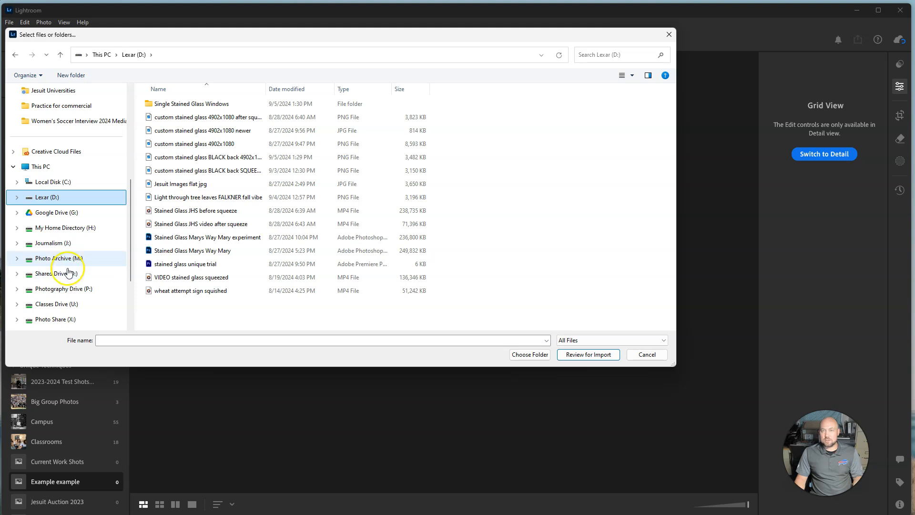
Load photos FLK03324 through FLK04509 from the Sept 3 2024 Men's Varsity Soccer folder on Photo Share (X:) for import review
click(55, 319)
double_click(198, 131)
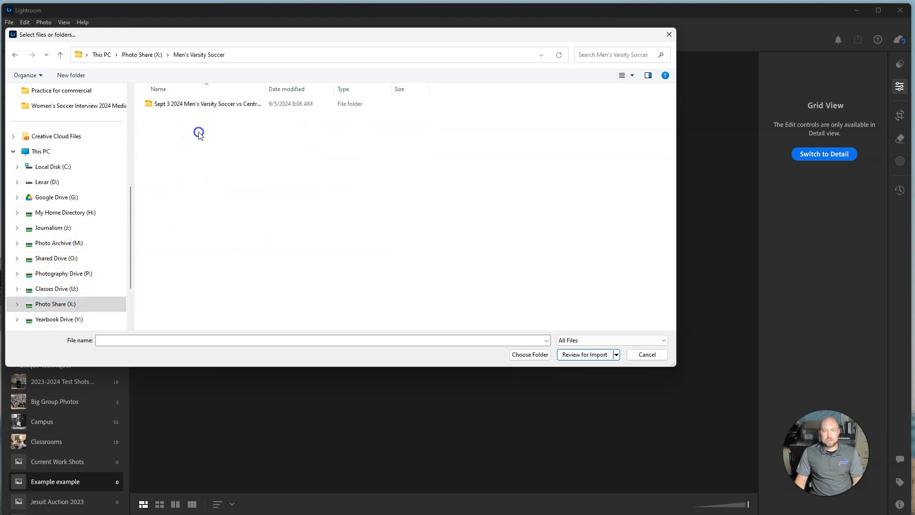
click(216, 104)
double_click(216, 104)
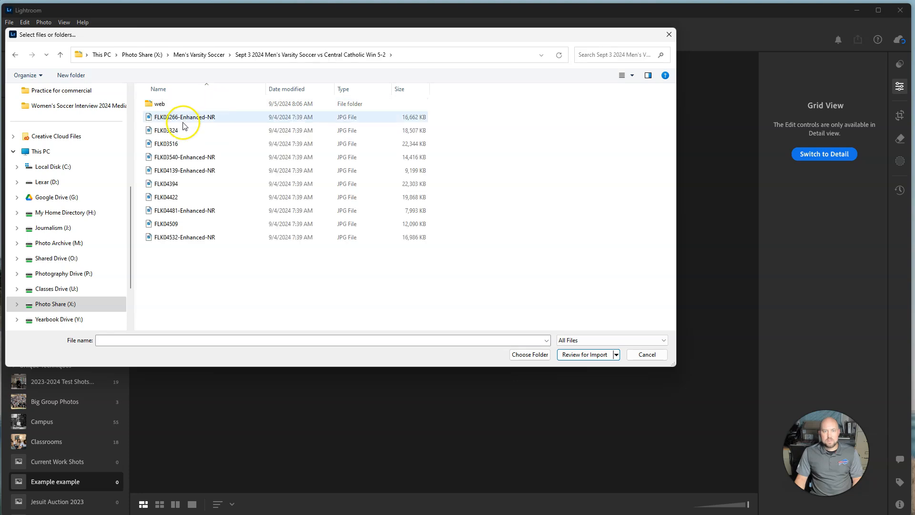
click(173, 129)
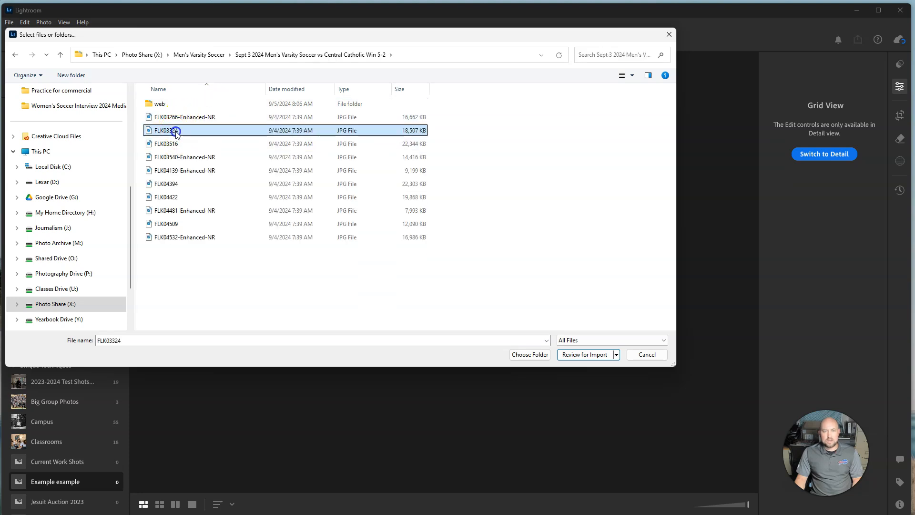
shift+click(183, 225)
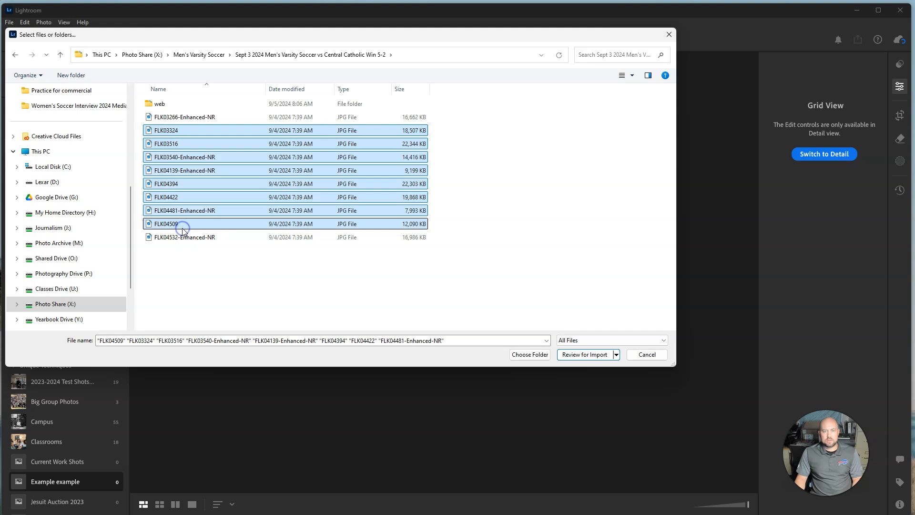
key(Return)
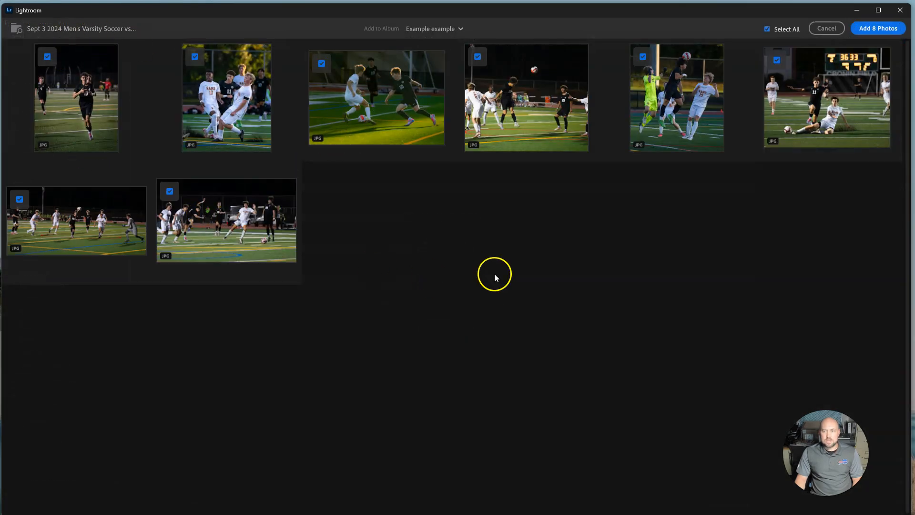
Try excluding individual photos such as FLK03324 from the import, and include them again
click(48, 57)
click(48, 58)
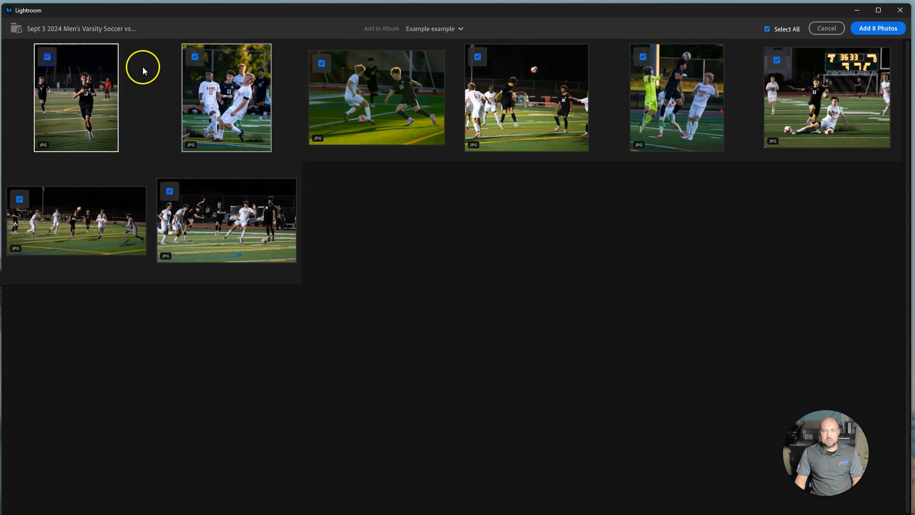
click(321, 64)
click(168, 192)
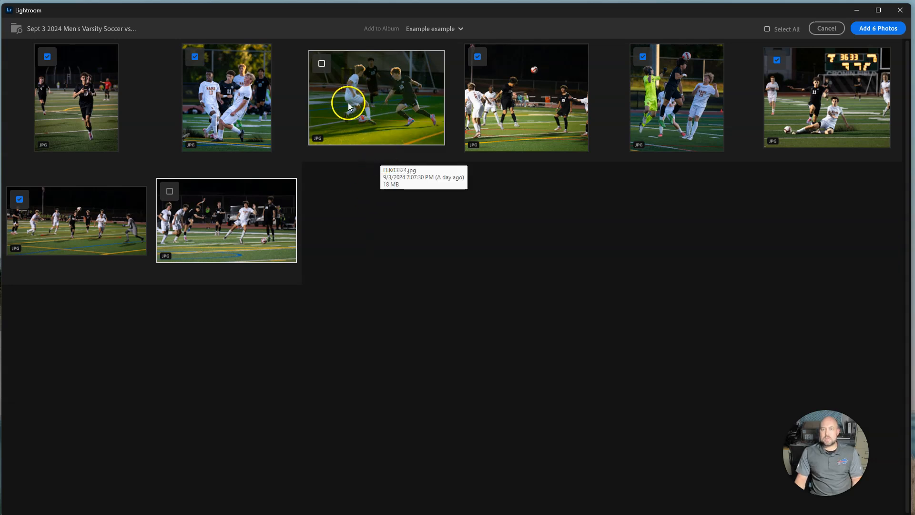
click(346, 71)
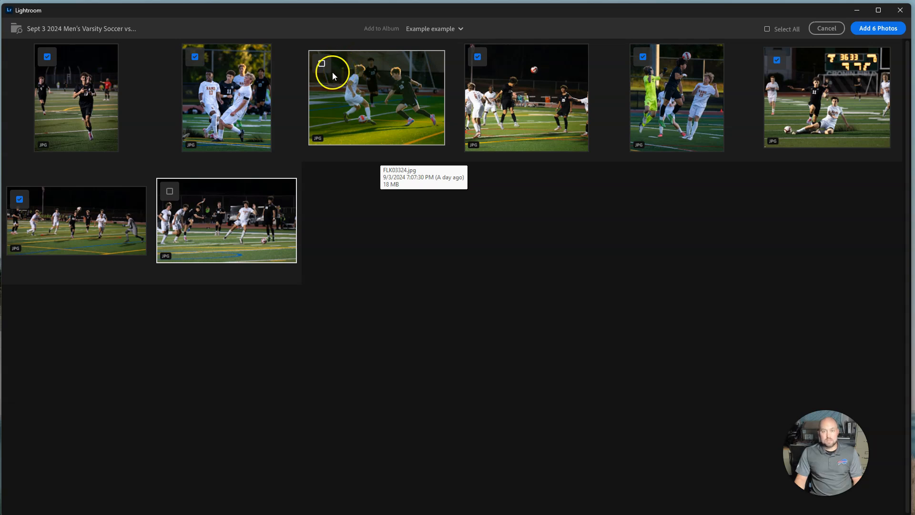
click(322, 64)
click(170, 191)
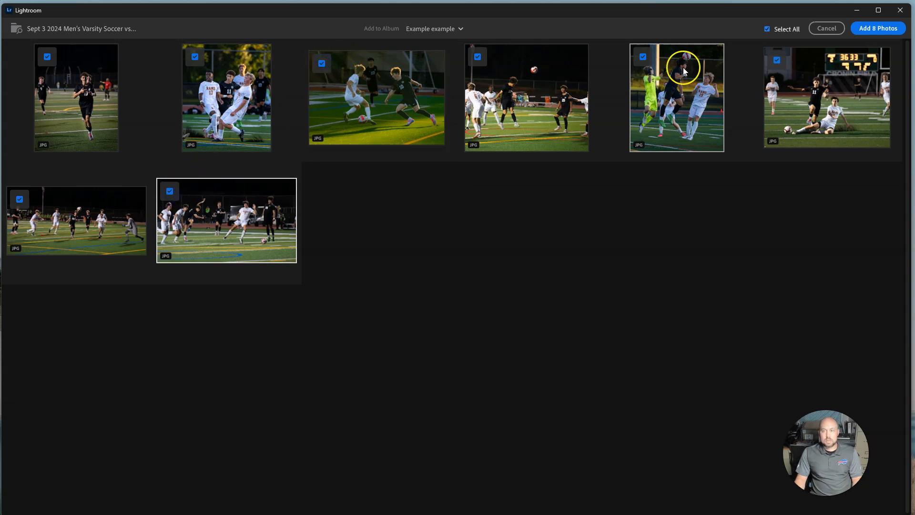
Import all 8 reviewed photos into the Example example album and open the first photo in Detail view
click(872, 27)
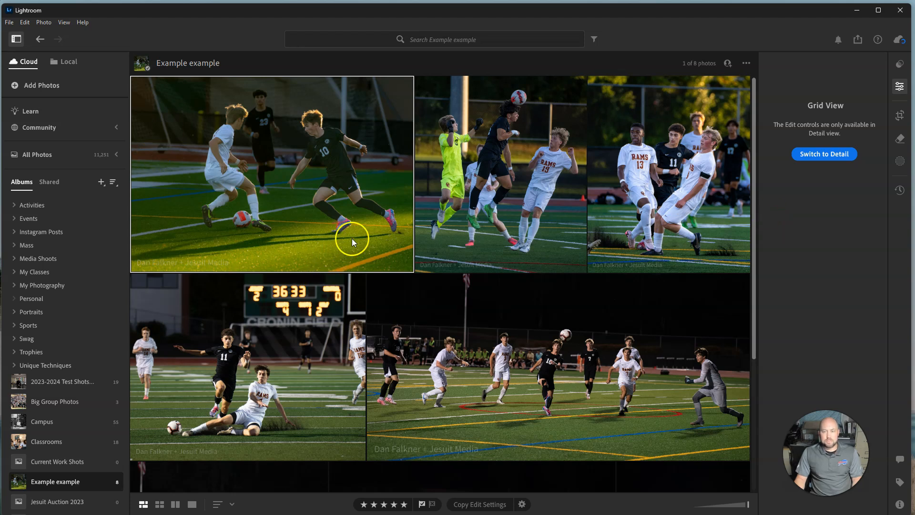
double_click(290, 183)
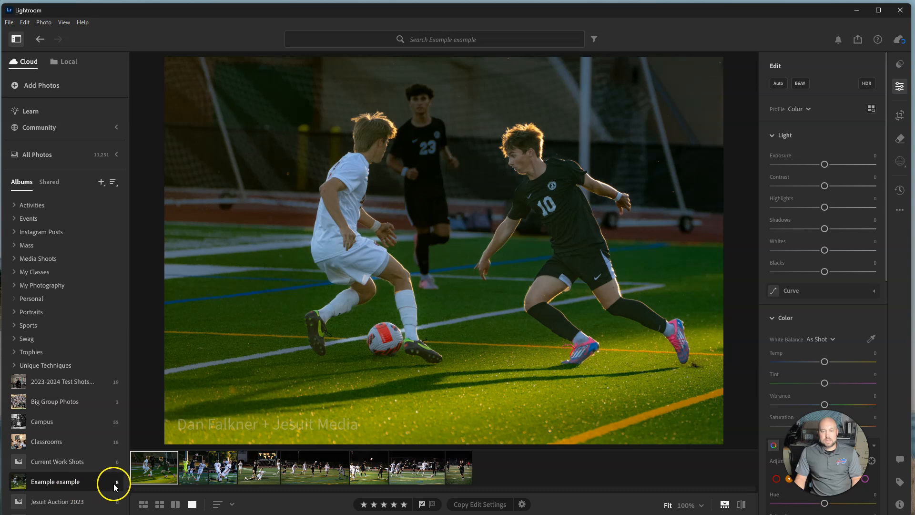
click(51, 466)
click(50, 482)
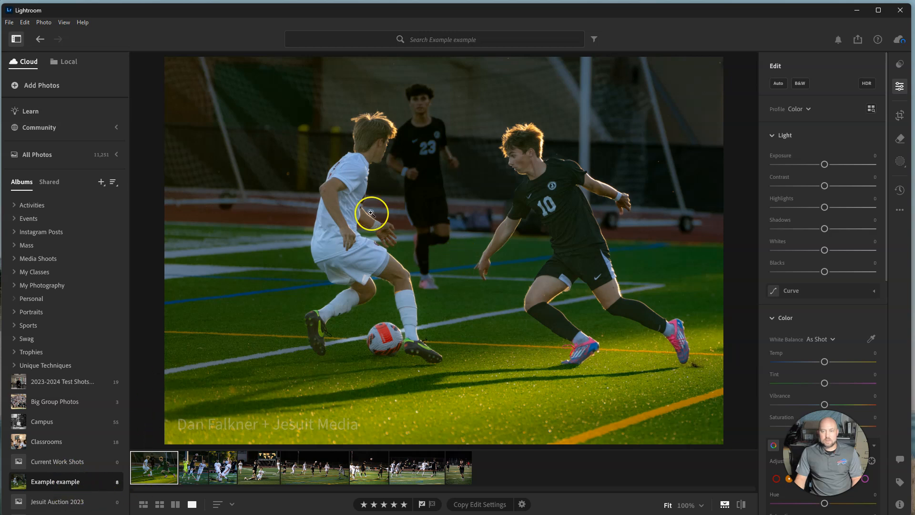
Compare the album's photo grid, square grid and side-by-side views, ending in the single-photo Detail view
click(144, 506)
click(159, 504)
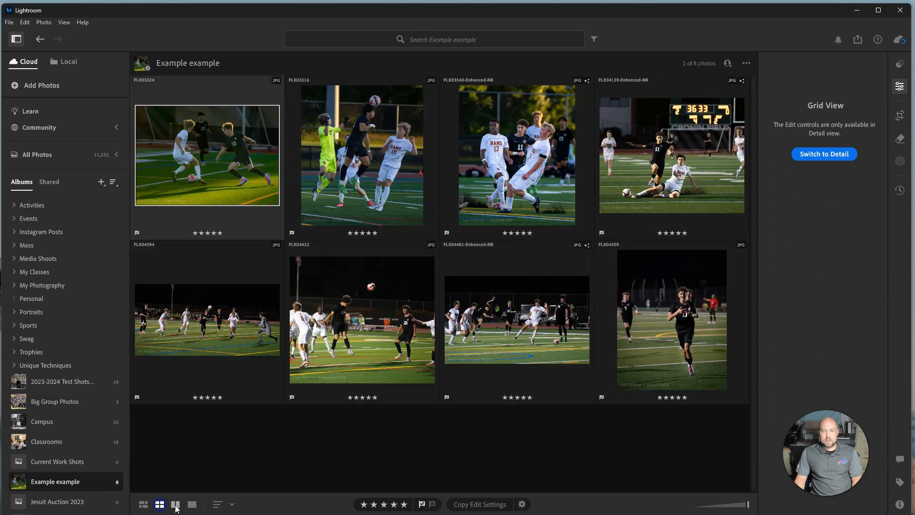
click(175, 505)
click(200, 505)
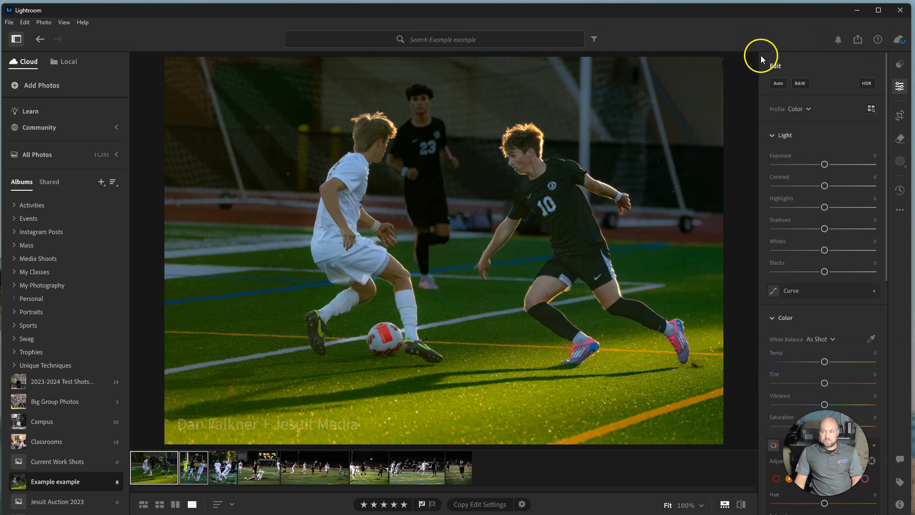
View the export and sharing options for the selected photos
click(858, 41)
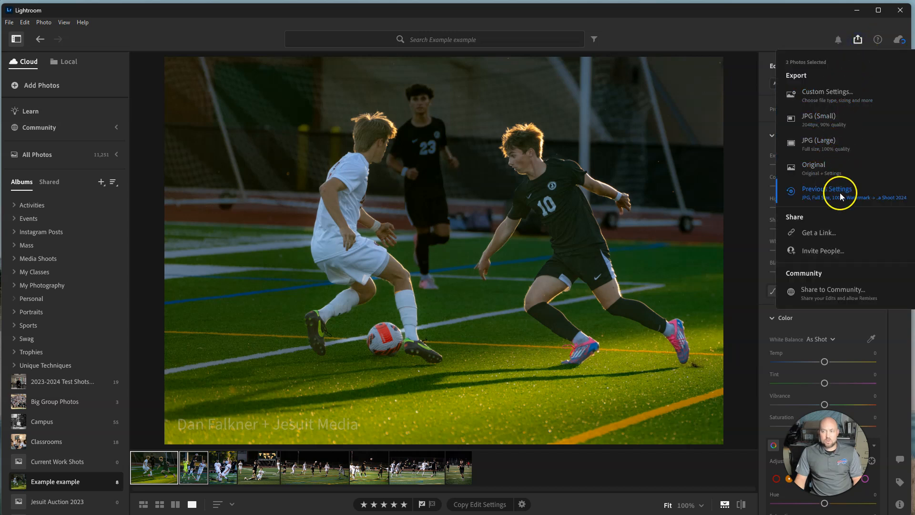
click(858, 41)
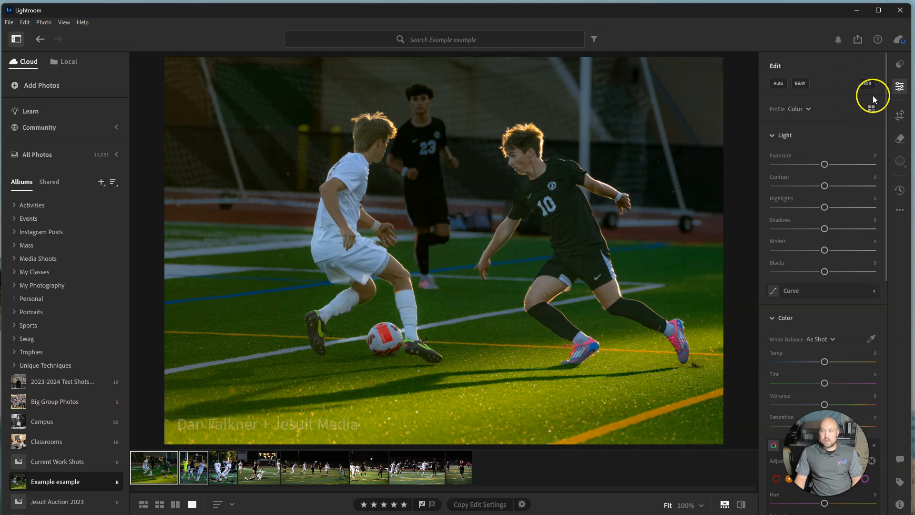
Hide both the albums sidebar and the Edit panel to enlarge the photo workspace
click(902, 90)
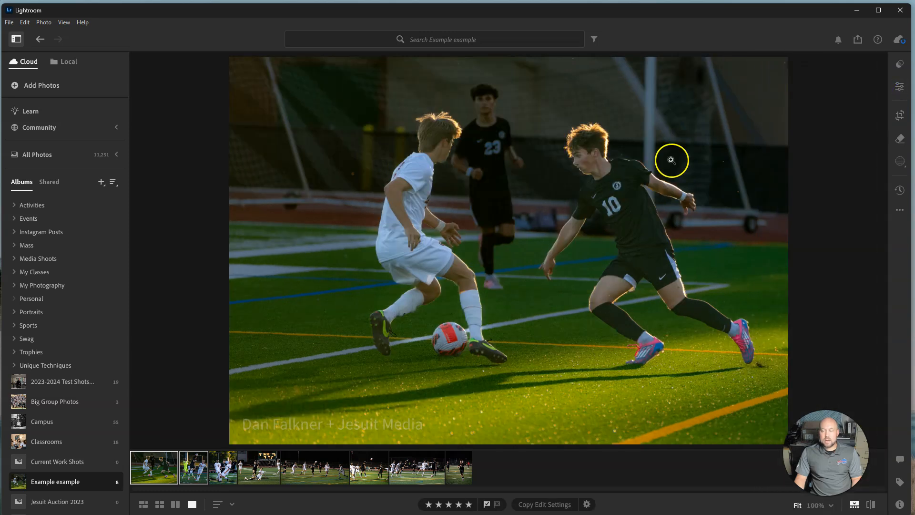
click(16, 39)
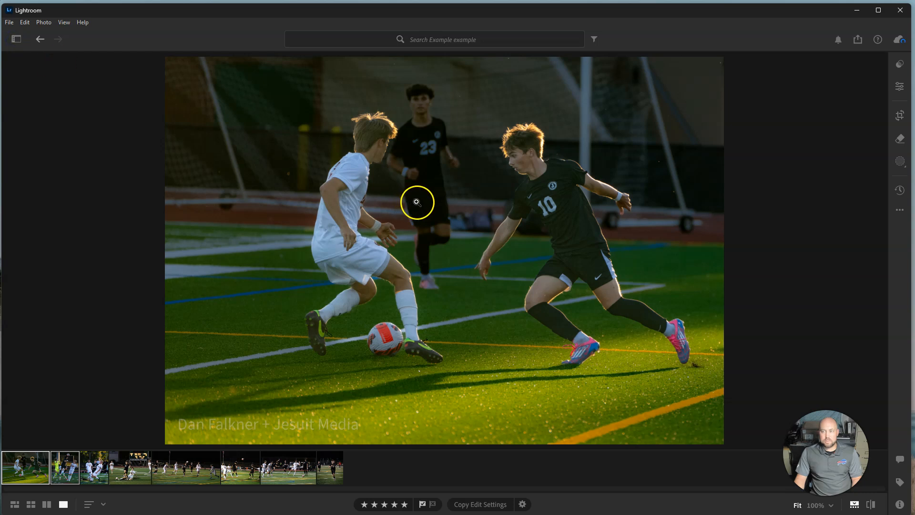
click(901, 86)
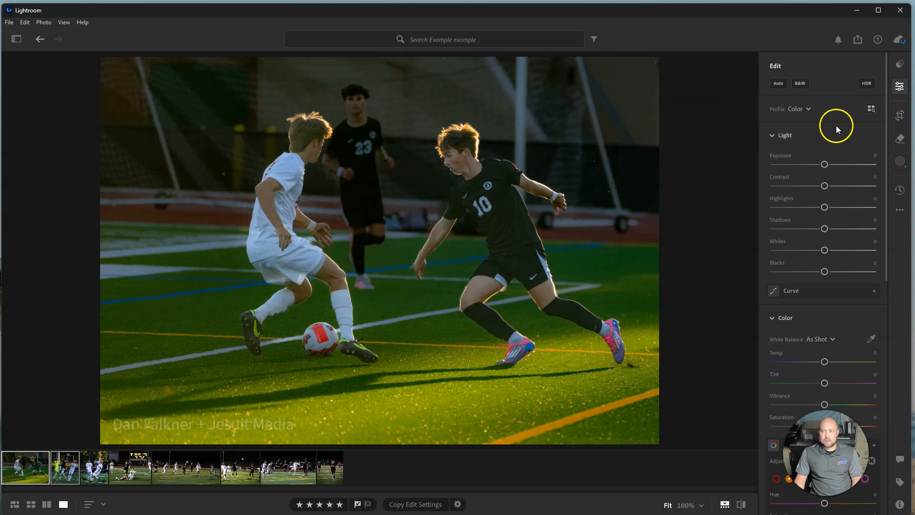
click(900, 85)
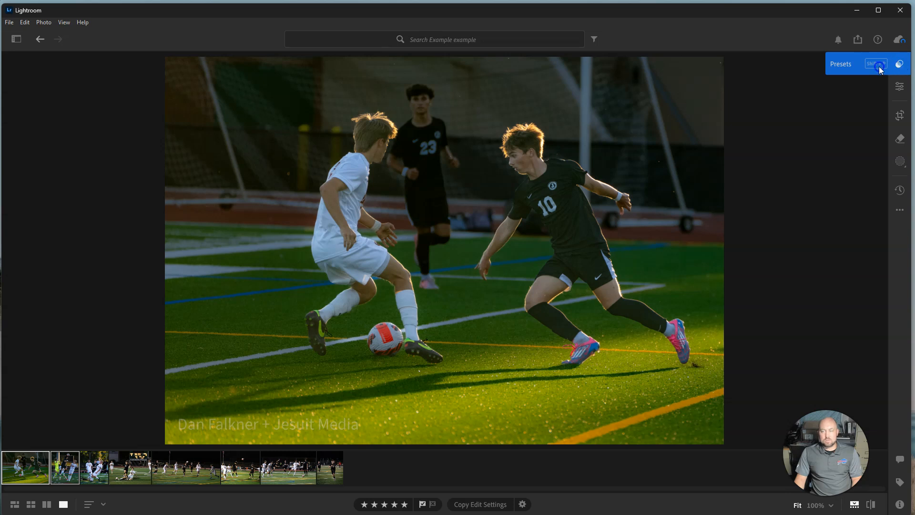
Show the Presets panel with the list of user presets beside the soccer photo
click(879, 67)
click(850, 67)
click(900, 64)
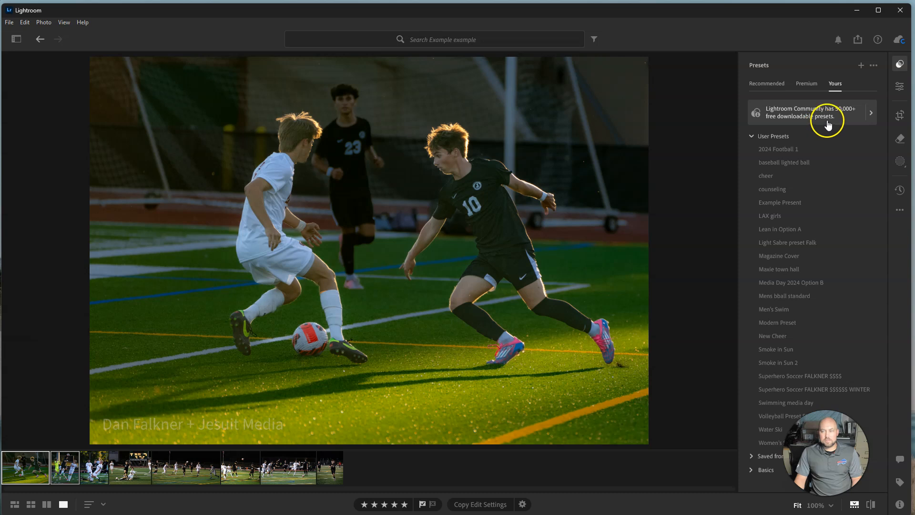
click(901, 70)
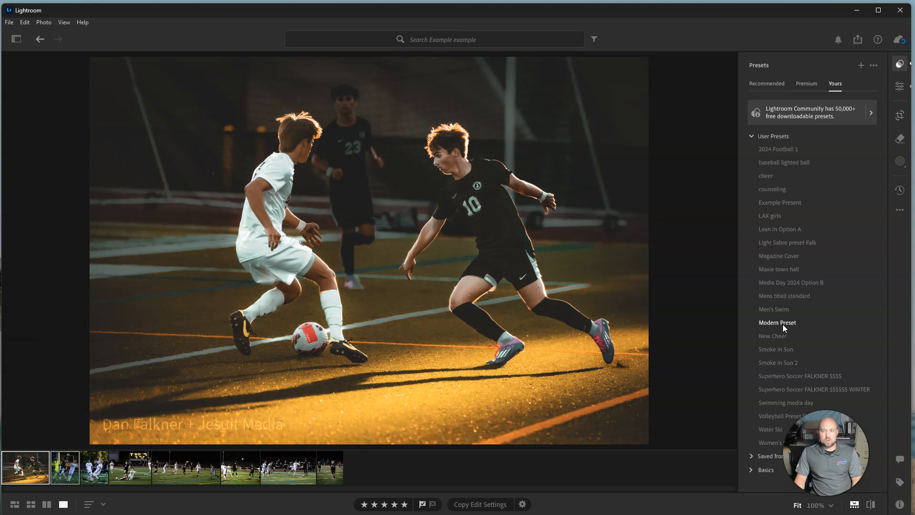
Preview several user presets on the soccer photo, including Smoke in Sun, the superhero soccer presets and Swimming media day
click(784, 351)
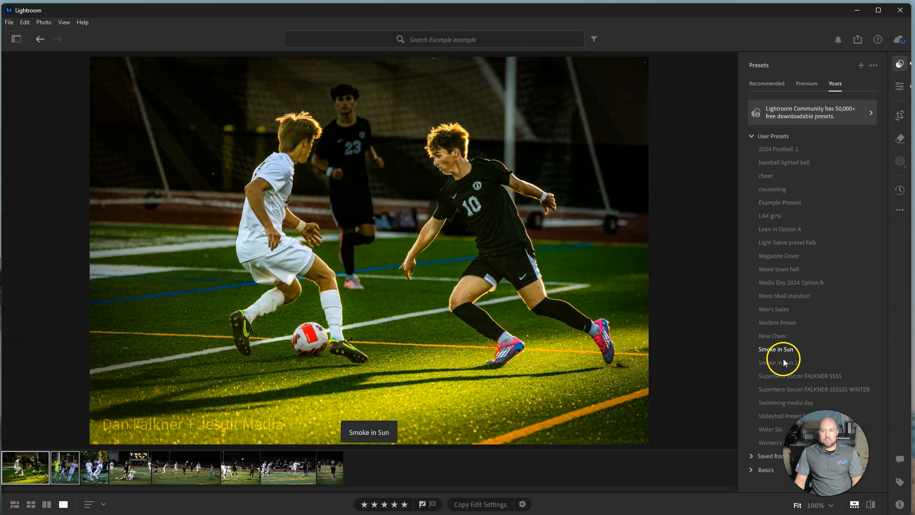
click(787, 389)
click(787, 377)
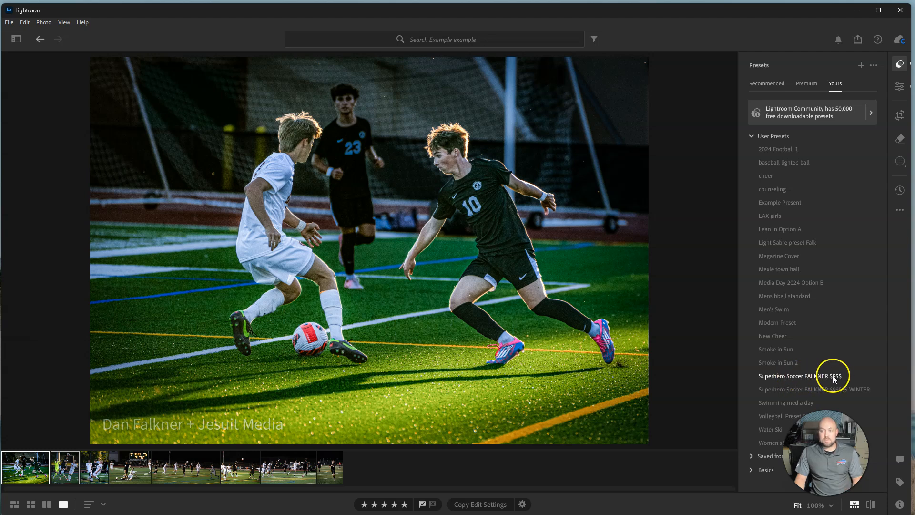
click(801, 391)
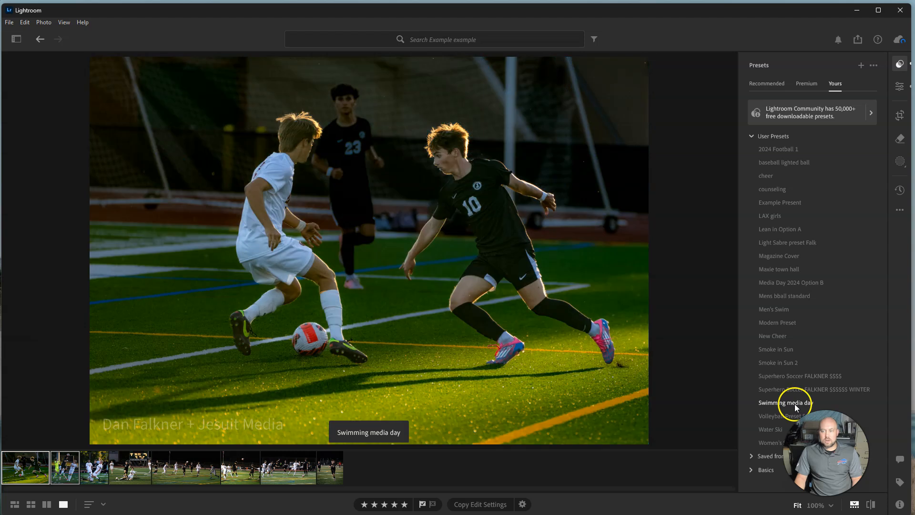
click(782, 417)
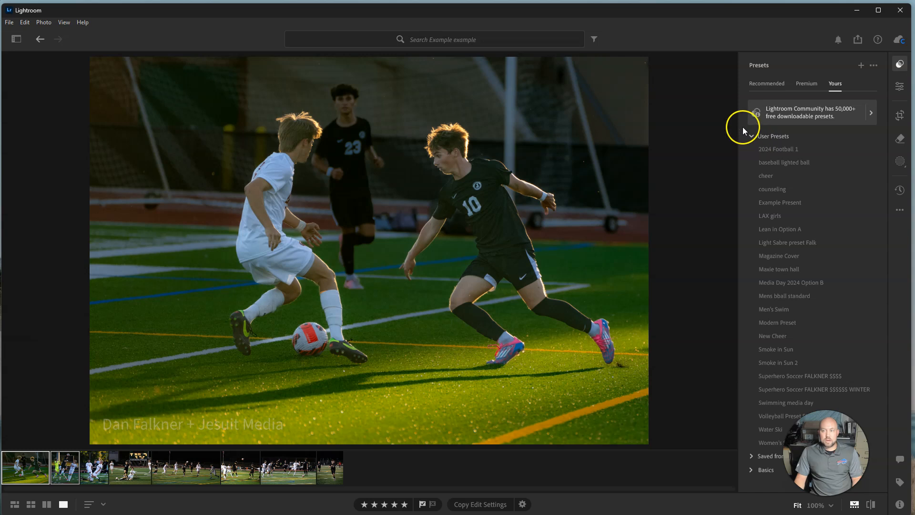
Collapse the User Presets group and look through the presets saved from the community
click(751, 136)
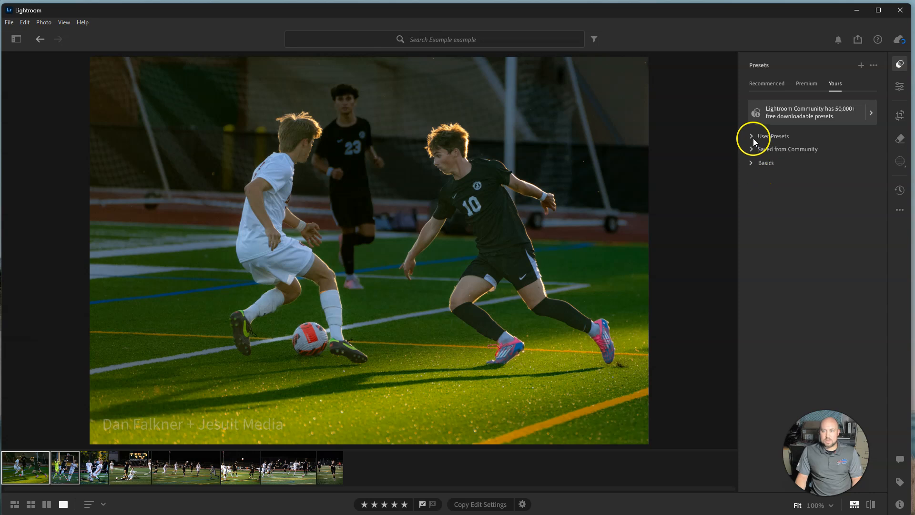
click(751, 149)
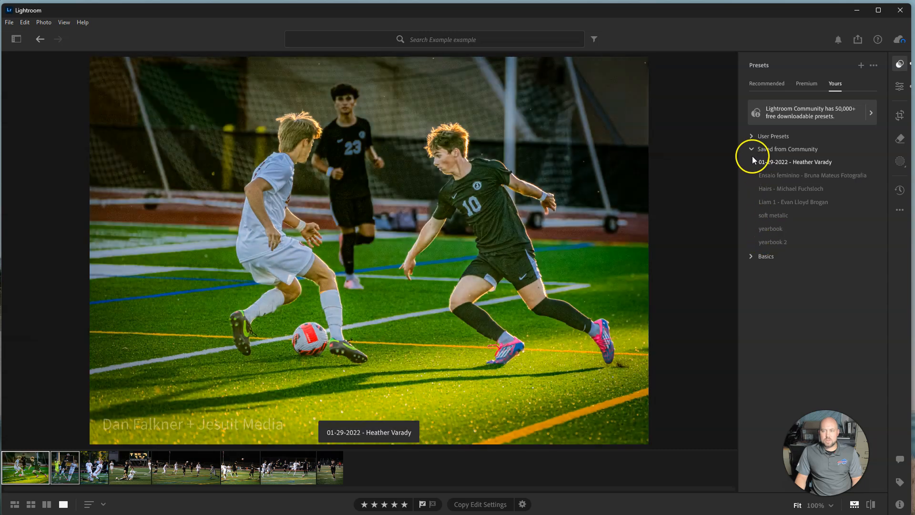
click(752, 149)
Preview the Color and B&W presets in the Basics group on the photo, then collapse the group
click(753, 162)
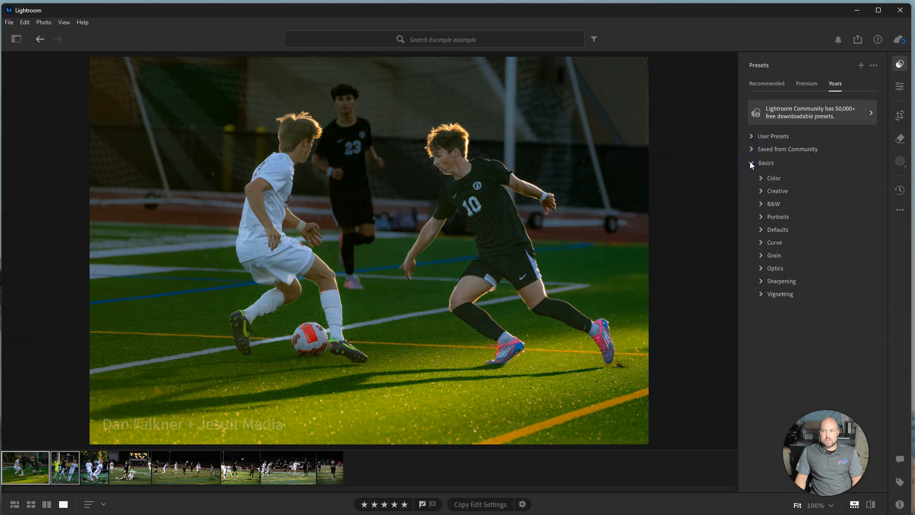
click(761, 178)
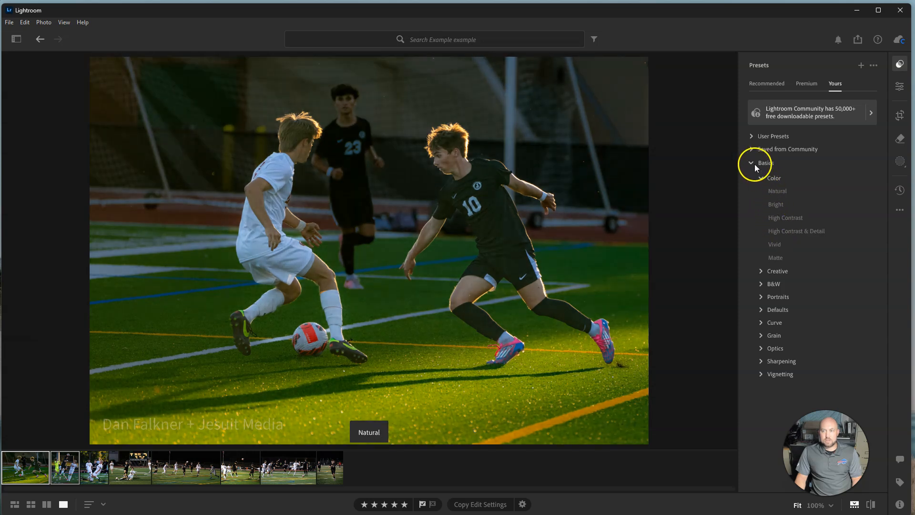
click(752, 163)
click(753, 163)
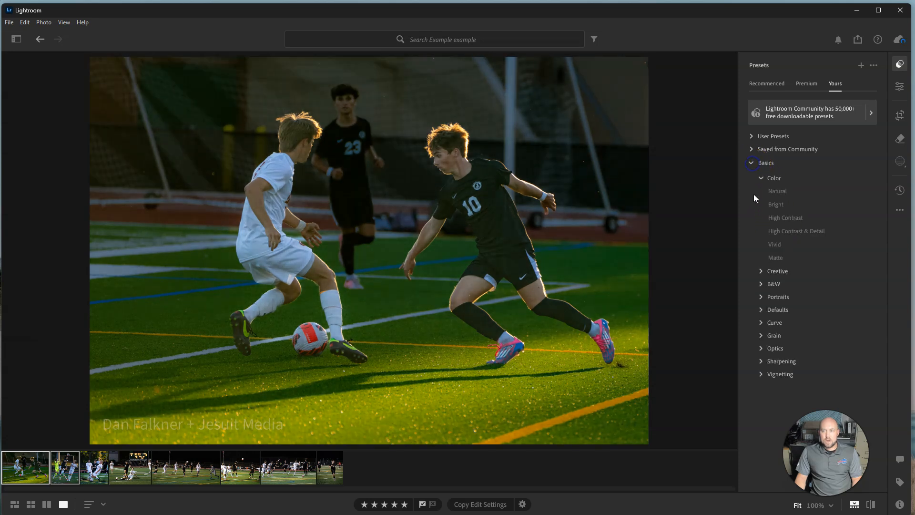
click(762, 284)
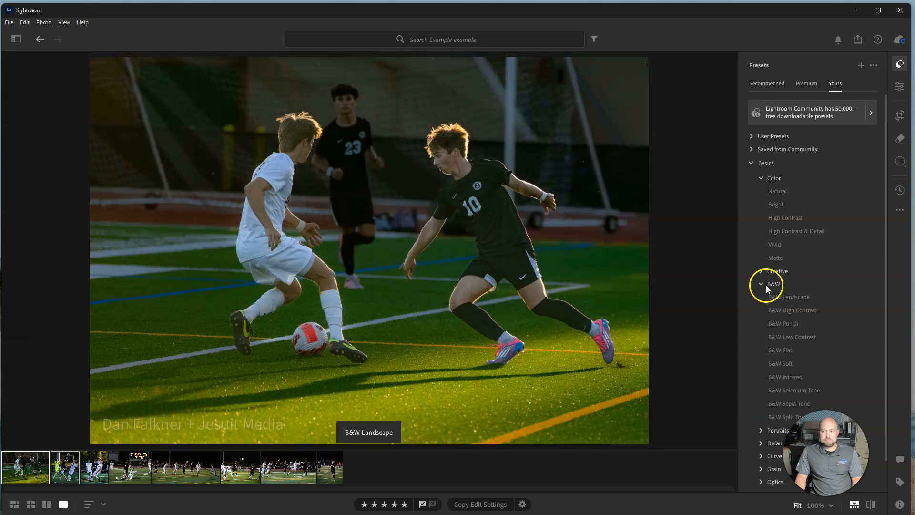
click(765, 285)
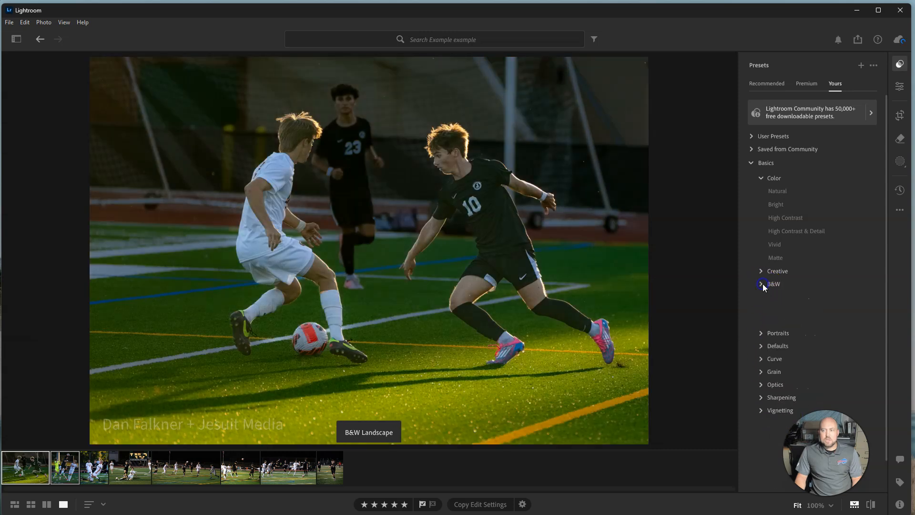
click(753, 163)
click(828, 90)
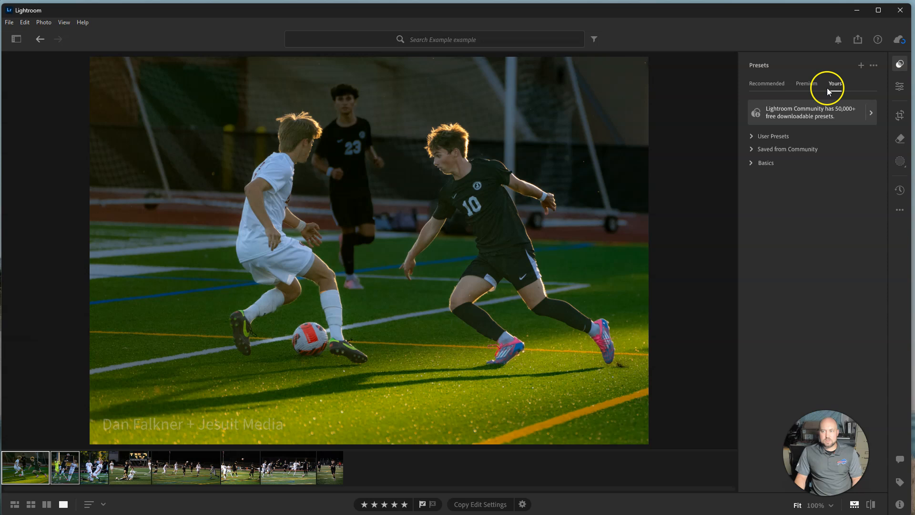
Apply the bright, high-contrast recommended preset with white jerseys at amount 104 and view its save options
click(763, 82)
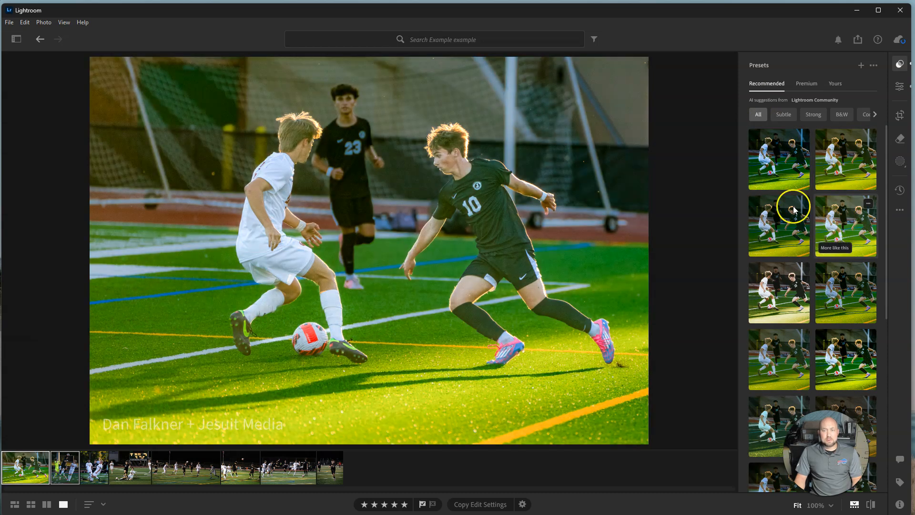
scroll(782, 206, down, 2)
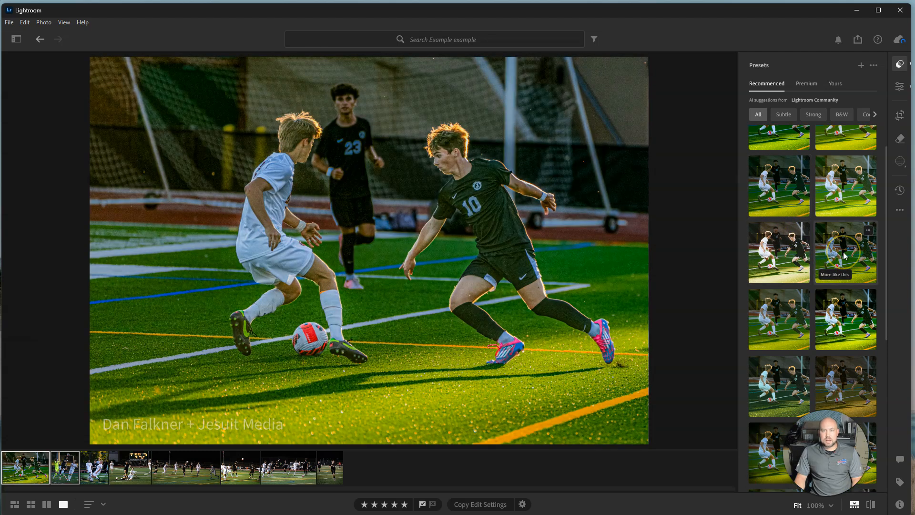
click(775, 257)
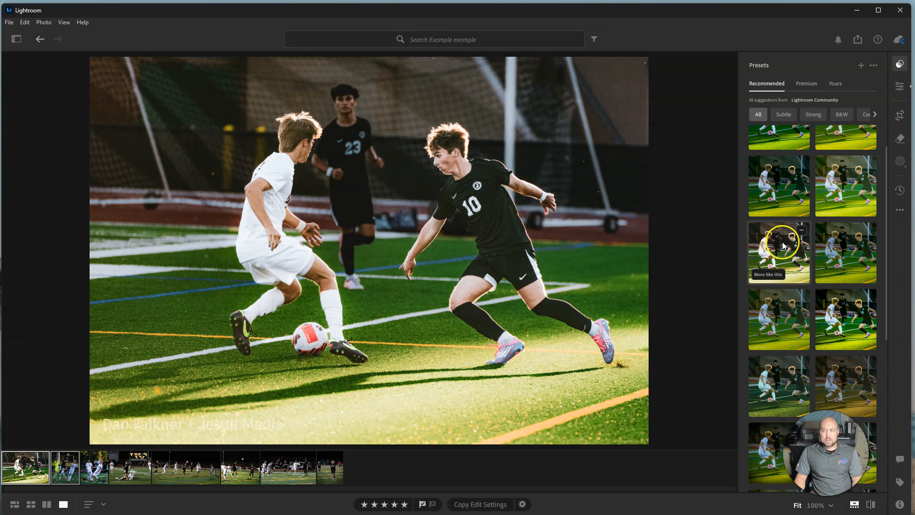
click(783, 244)
mouse_move(812, 303)
mouse_down()
mouse_move(842, 304)
mouse_move(791, 302)
mouse_move(825, 302)
mouse_move(816, 303)
mouse_up()
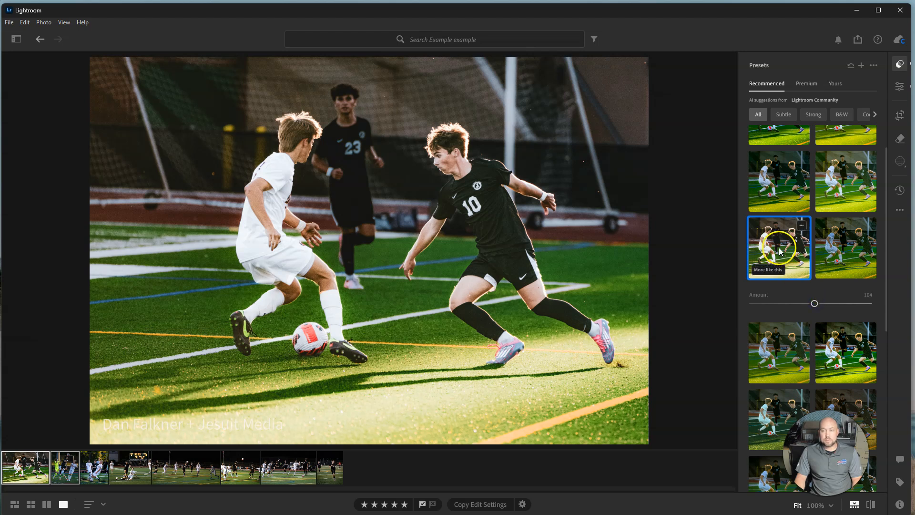
click(802, 226)
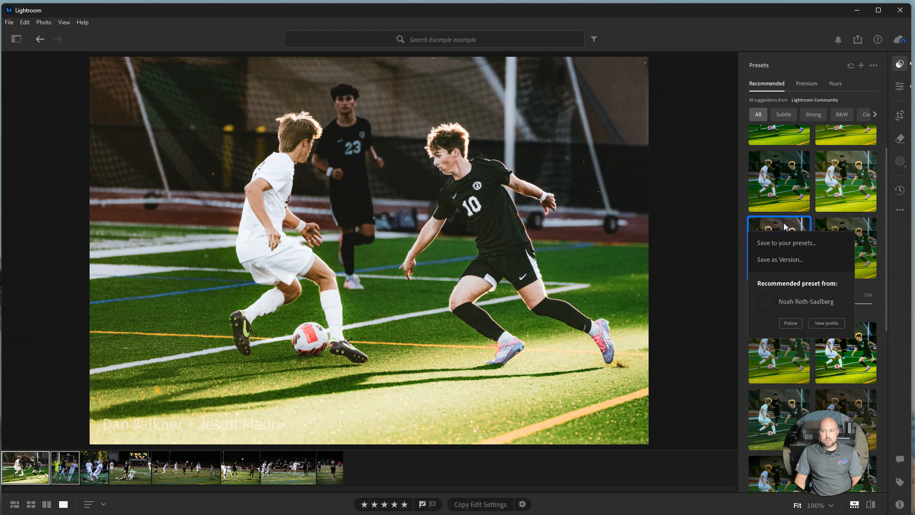
click(872, 235)
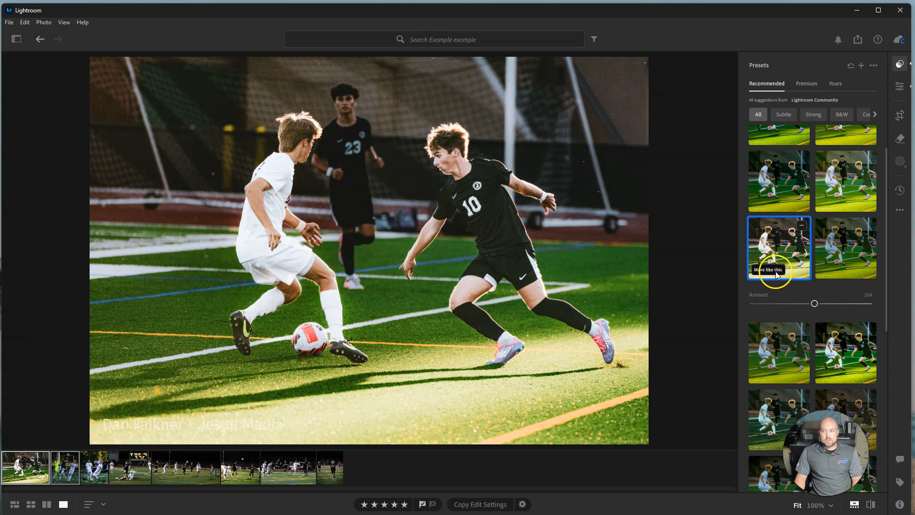
List the presets similar to the applied one and apply the bright, gritty high-contrast suggestion with the Edit panel shown
click(770, 270)
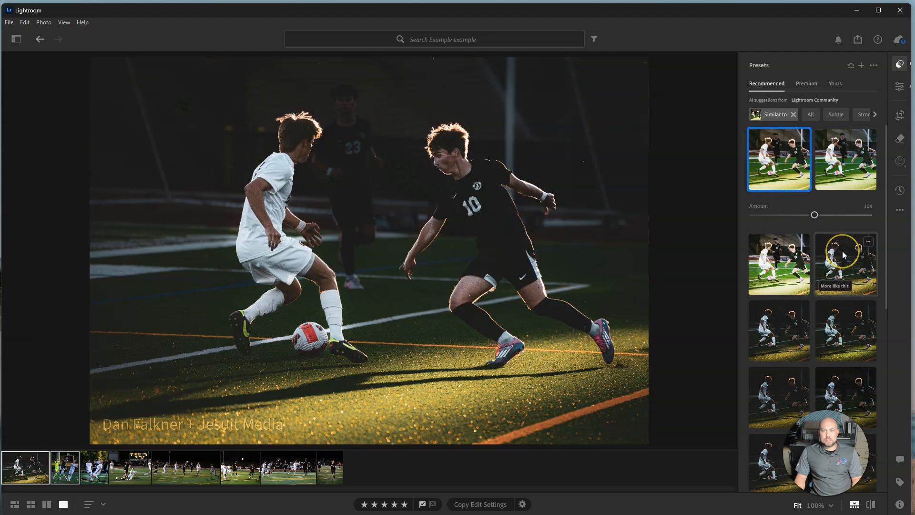
scroll(843, 250, down, 7)
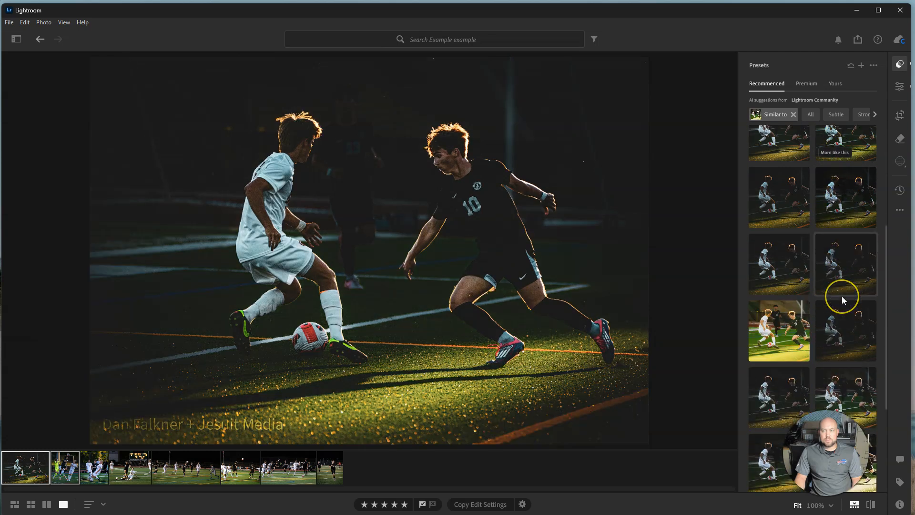
scroll(842, 296, down, 2)
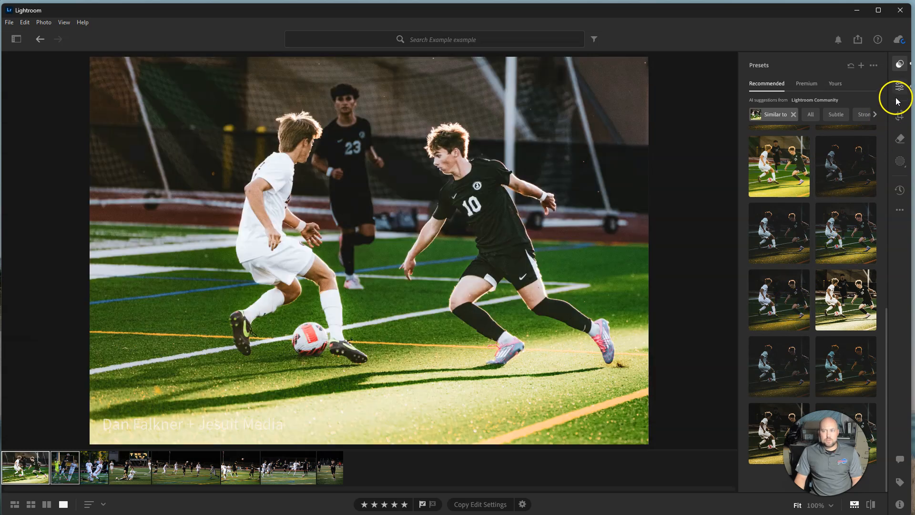
click(898, 93)
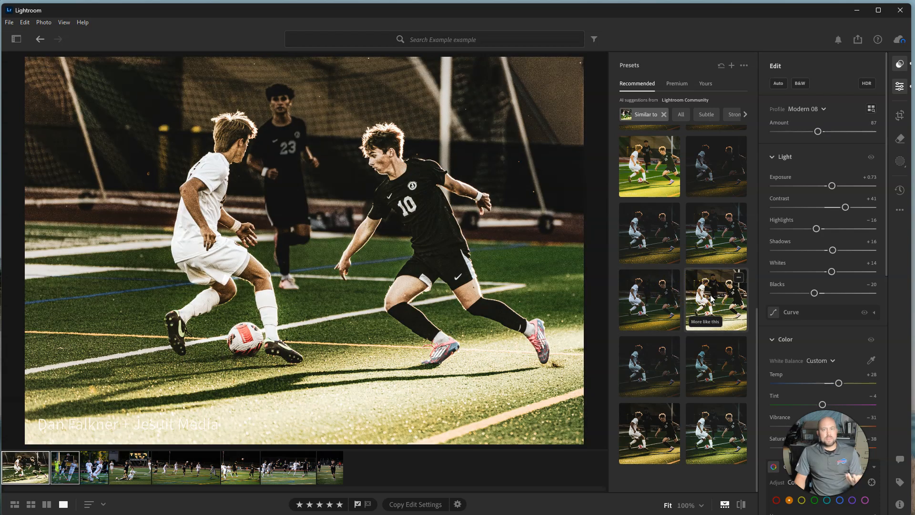
click(712, 298)
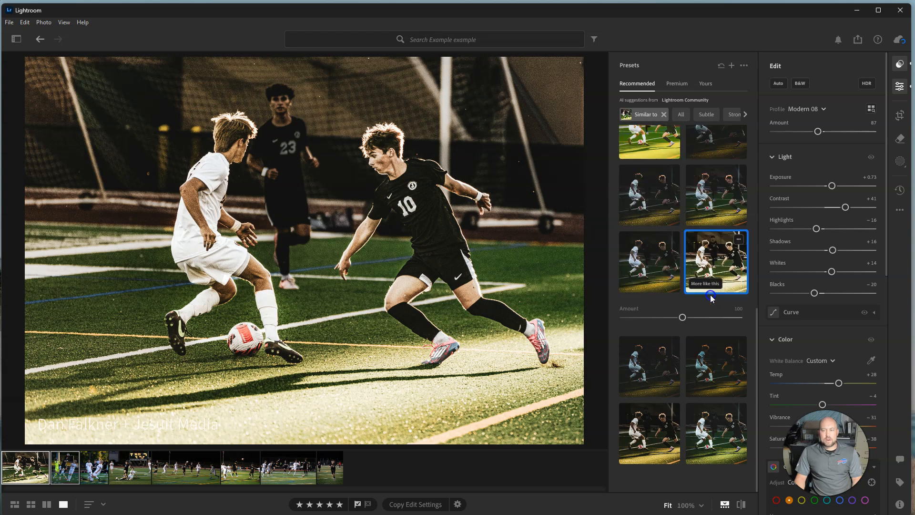
Fine-tune the applied preset by setting Clarity to -19 and Temp to +34
scroll(837, 285, down, 10)
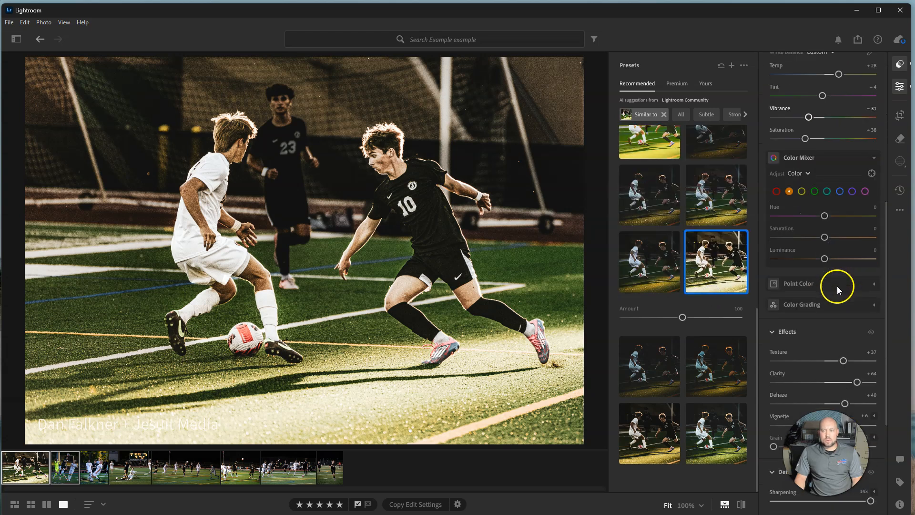
drag(857, 255, 838, 275)
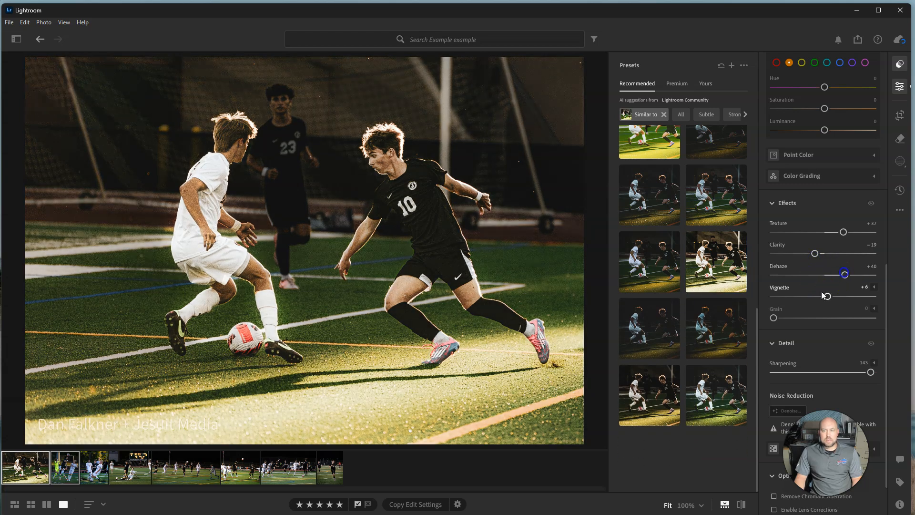
scroll(823, 295, down, 1)
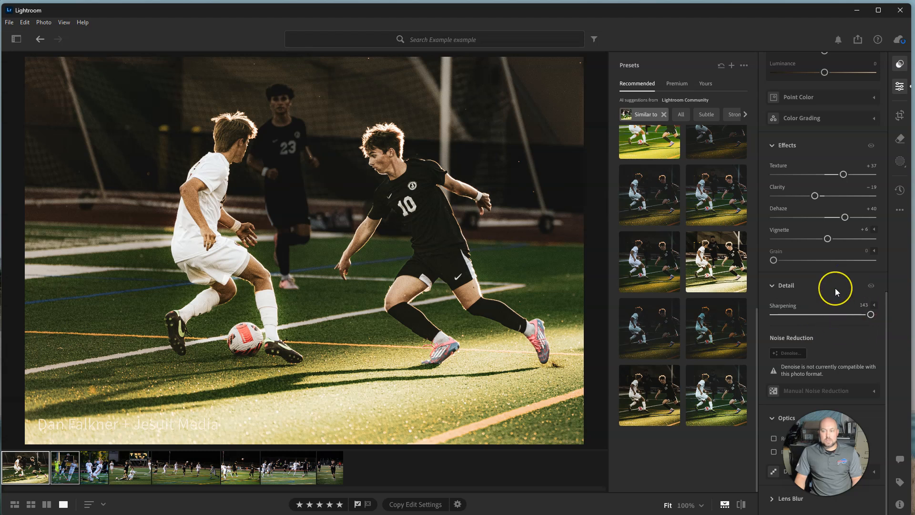
scroll(835, 288, up, 8)
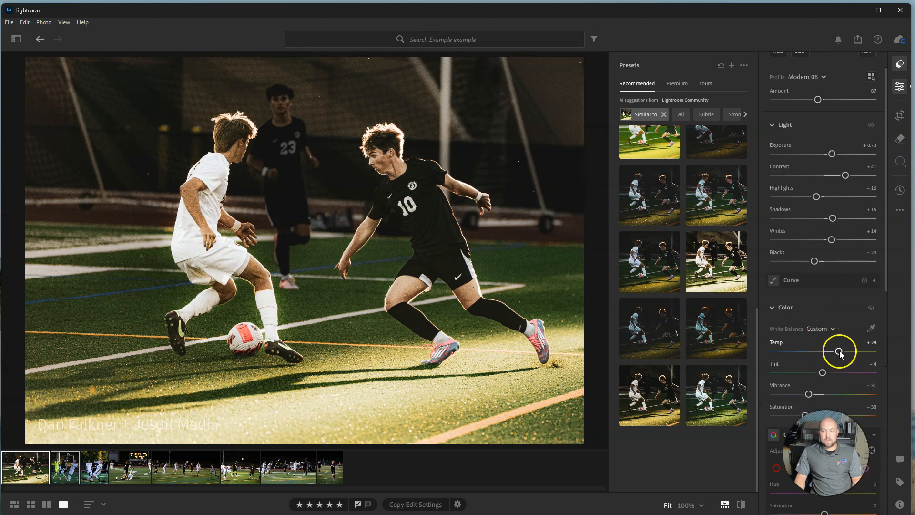
mouse_move(840, 354)
mouse_down()
mouse_move(778, 351)
mouse_move(842, 351)
mouse_up()
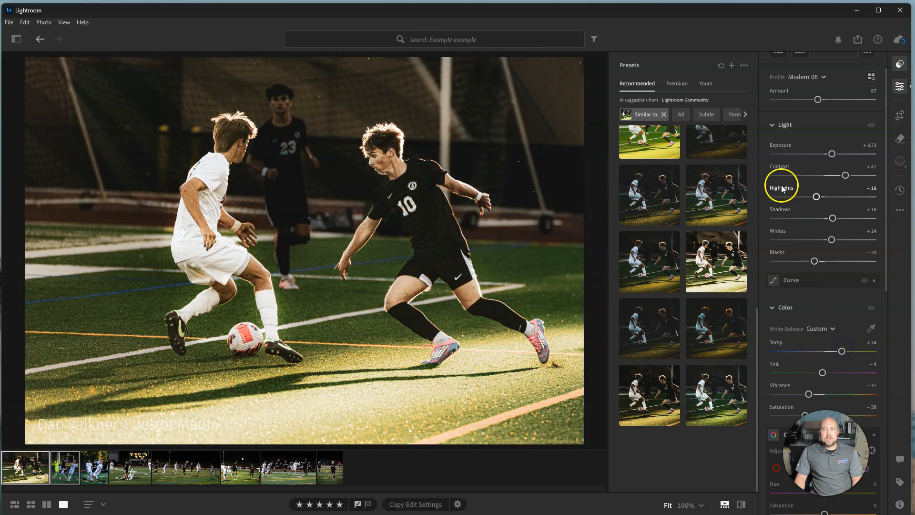
View the save options of the bright, saturated suggested preset without saving it
click(641, 139)
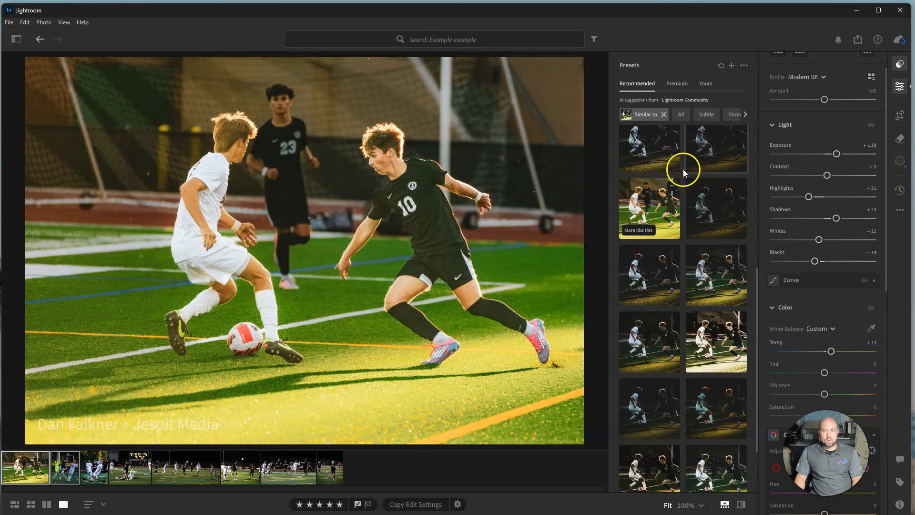
click(672, 187)
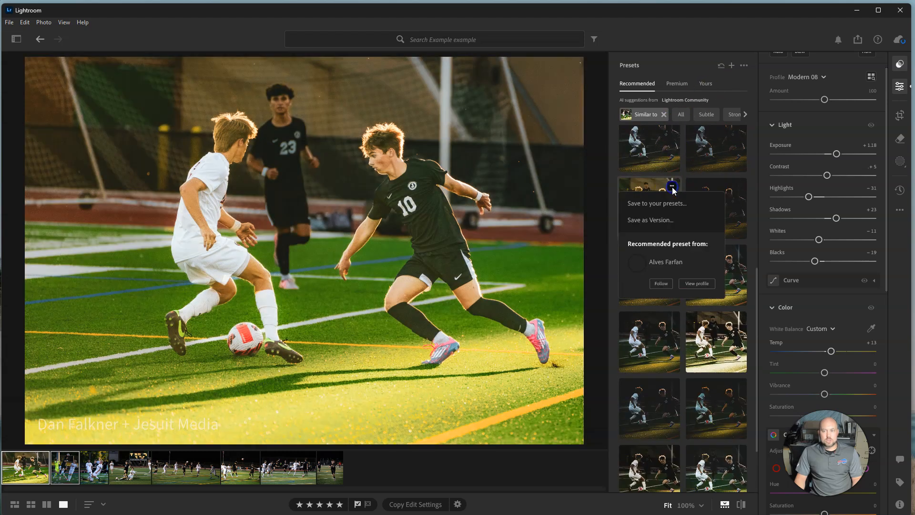
click(711, 75)
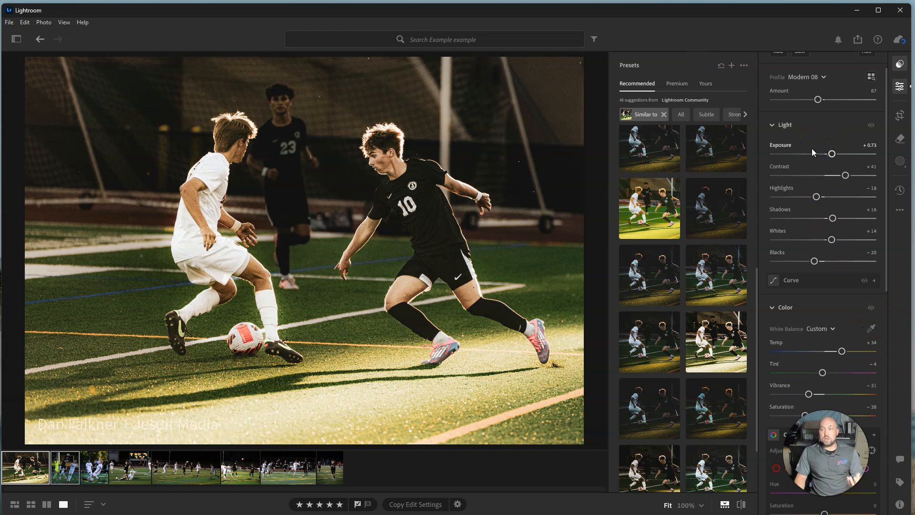
Save the current edit settings as a preset named "Fall Grit" in the User Presets group
click(734, 69)
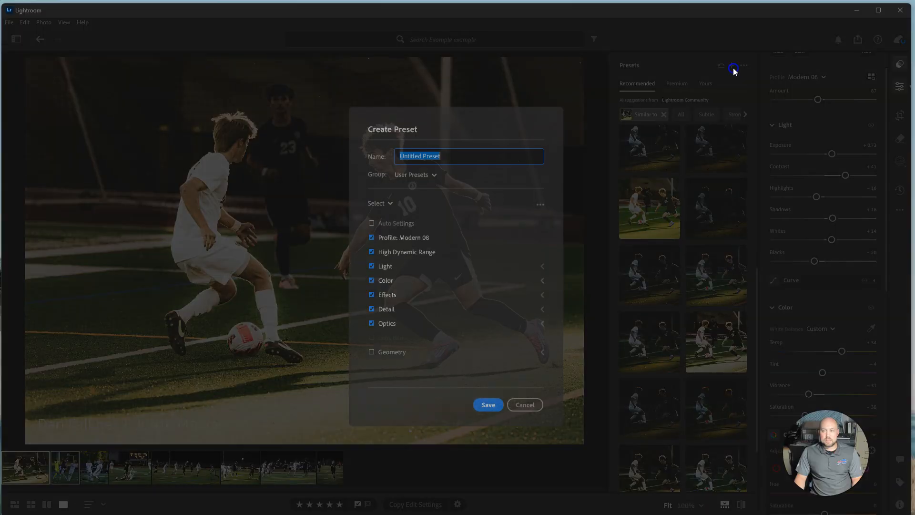
text(Fall Gritty)
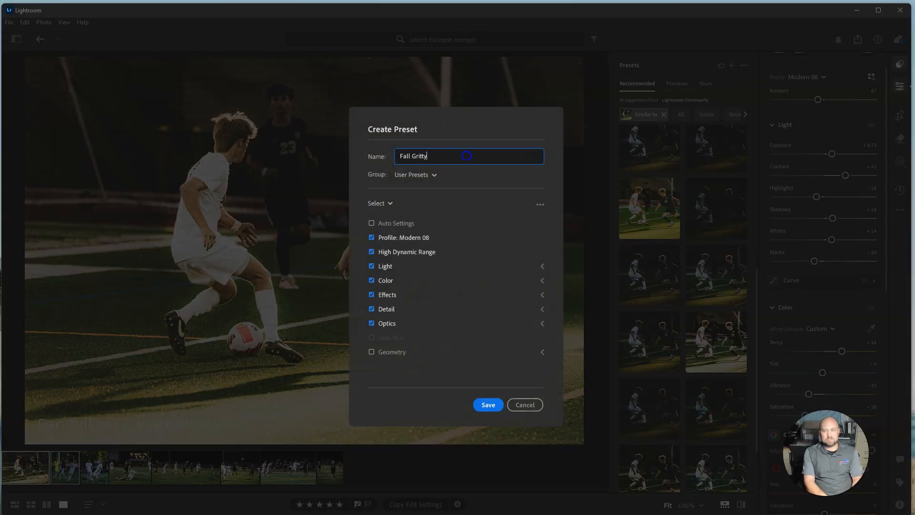
key(BackSpace)
key(BackSpace)
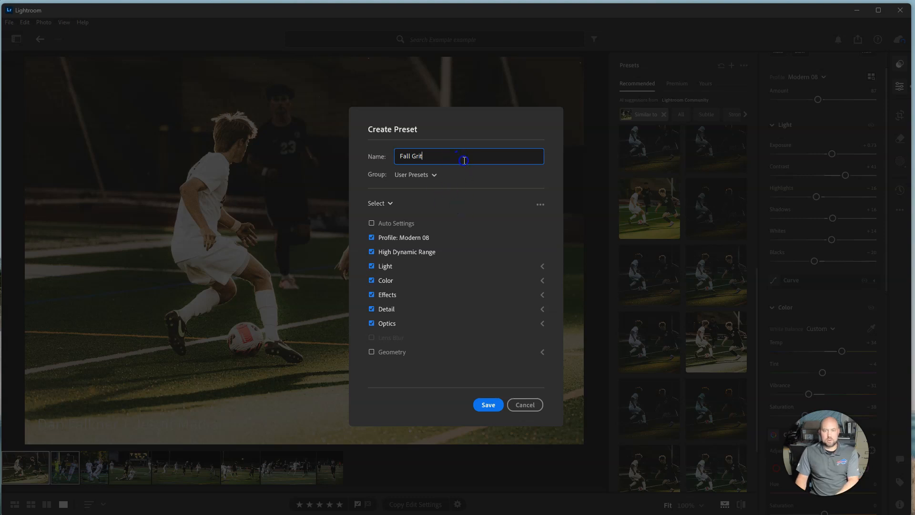
click(490, 405)
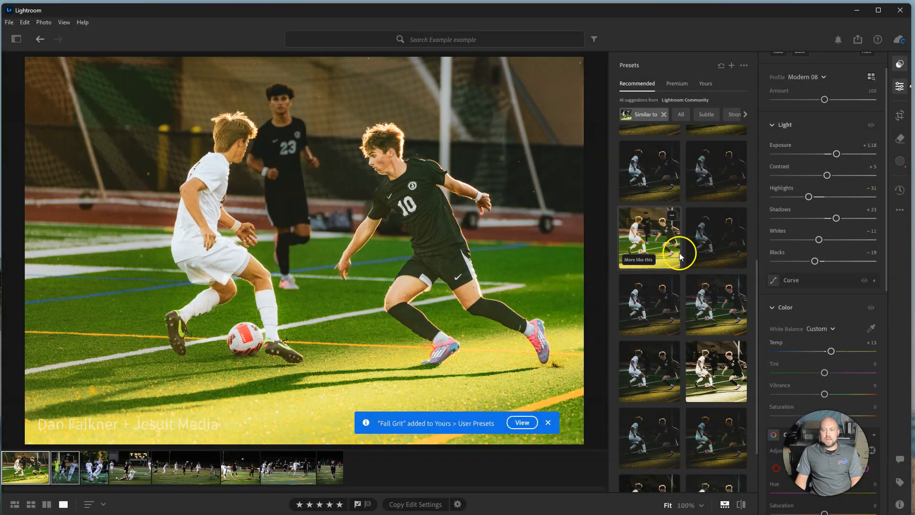
Look through your own presets in the User Presets and Saved from Community groups, finding Fall Grit, and collapse both groups
mouse_move(741, 150)
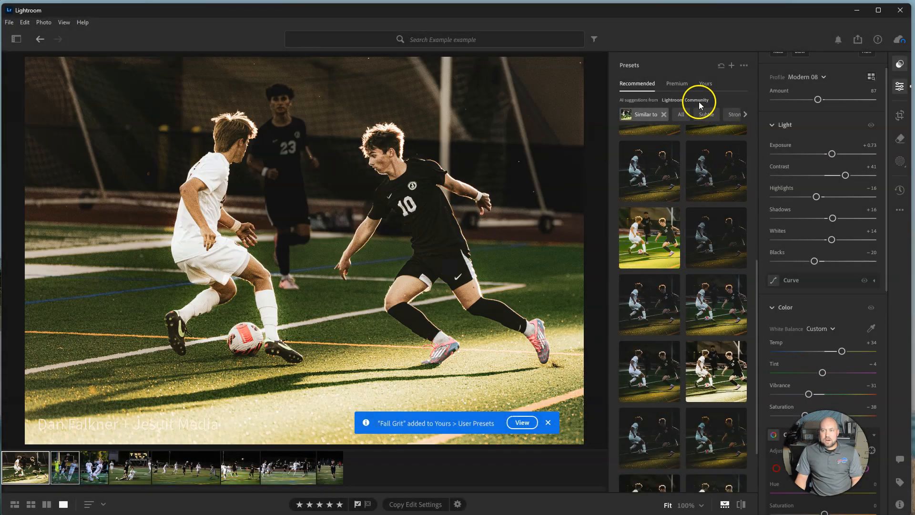
click(704, 86)
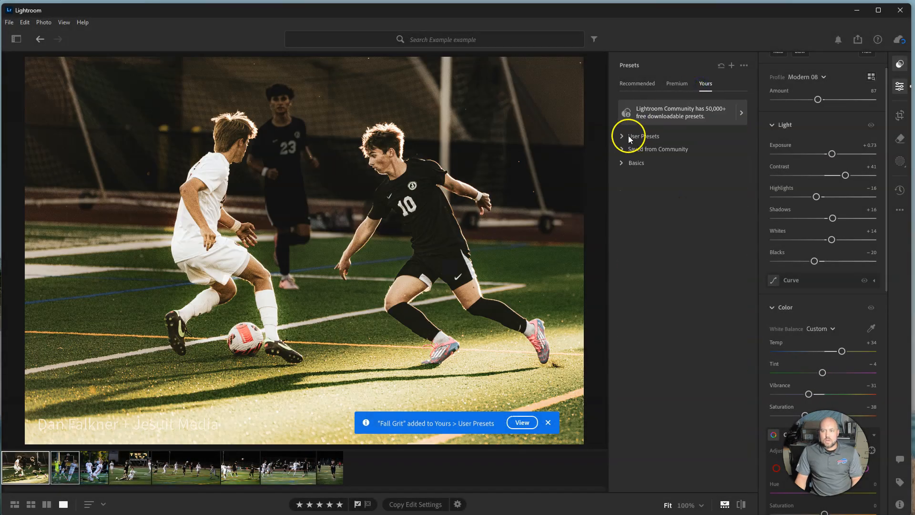
click(622, 149)
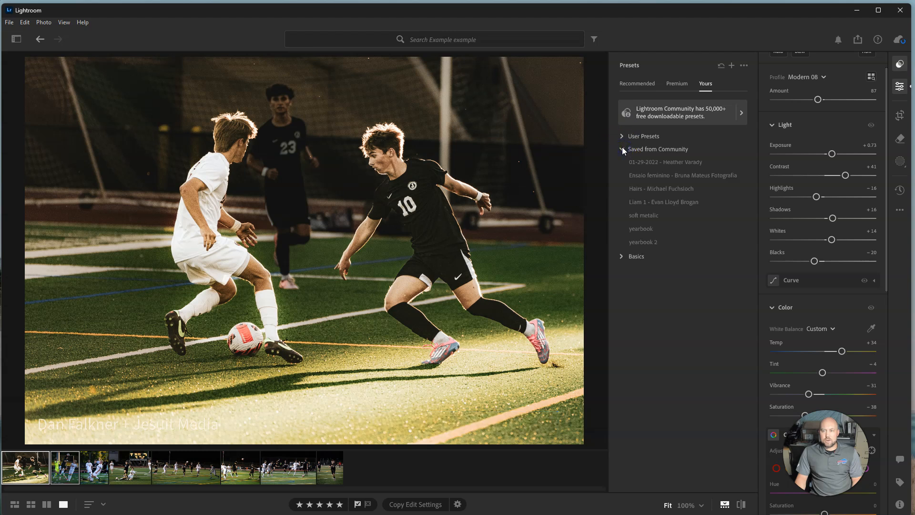
click(622, 136)
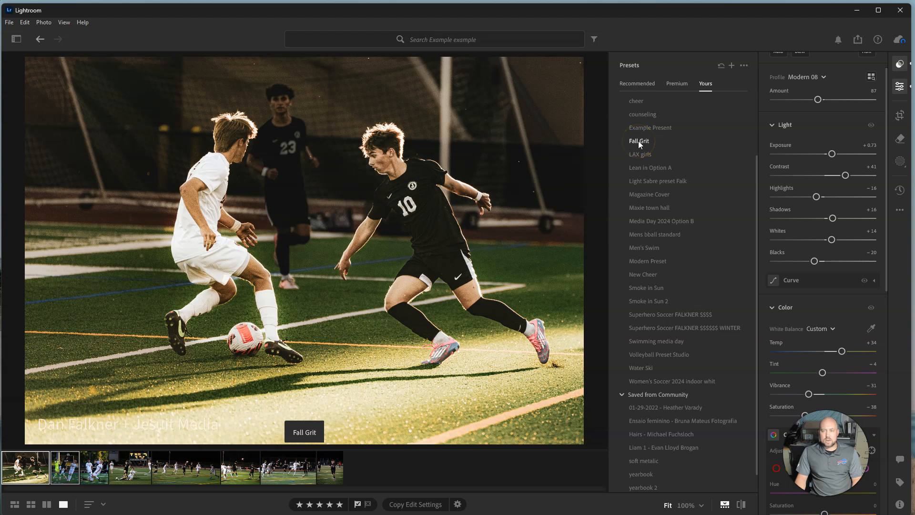
scroll(638, 141, up, 5)
click(622, 137)
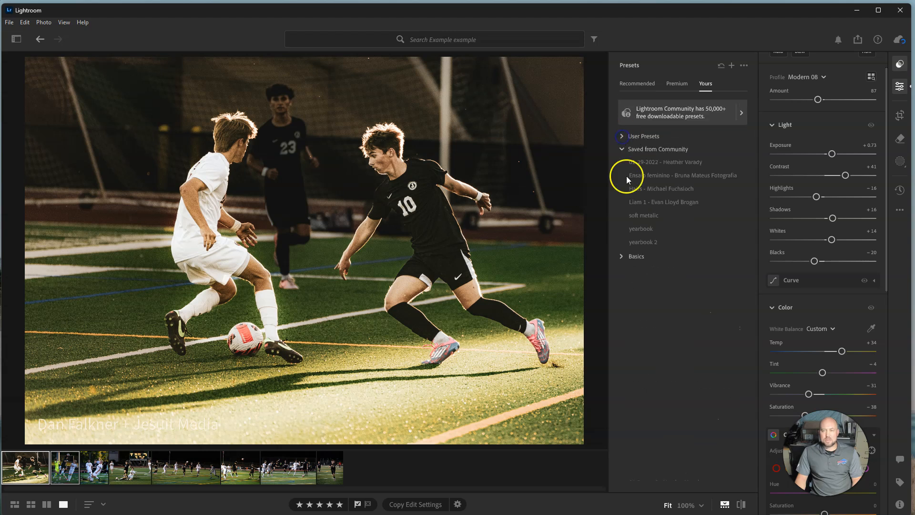
click(623, 149)
click(652, 178)
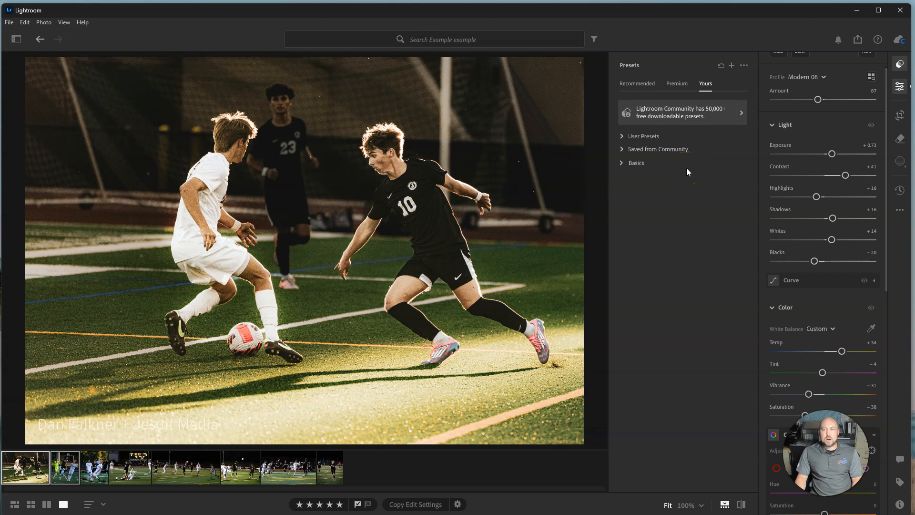
Browse the premium presets and preview the Adaptive: Subject options such as Pop, Warm Pop, Soft and Cool Soft without applying any
click(682, 87)
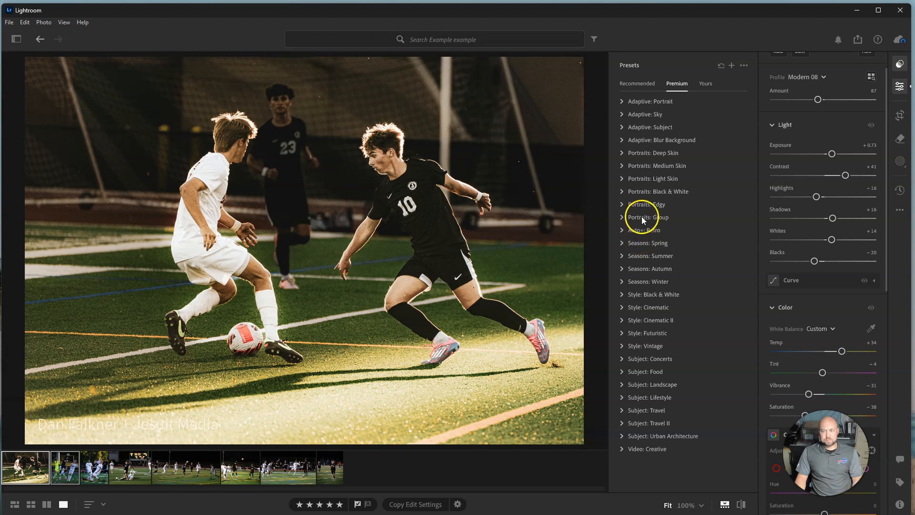
click(621, 127)
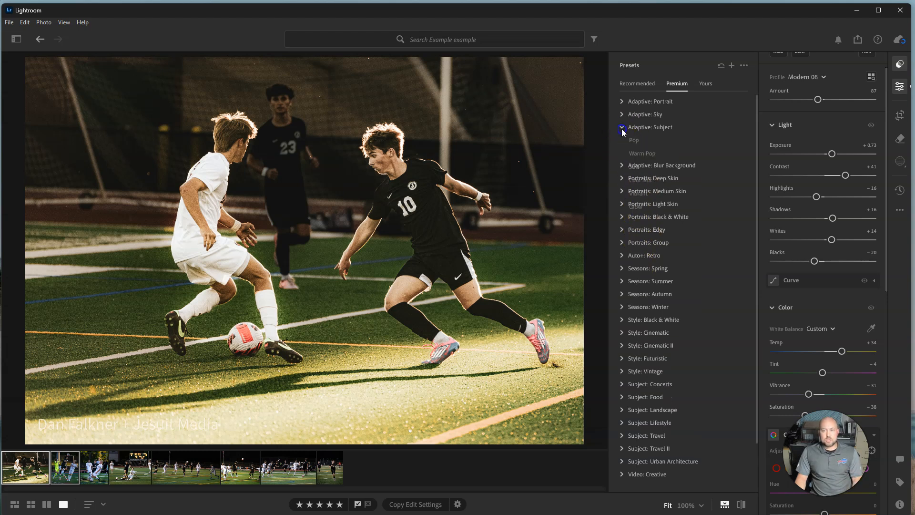
click(636, 152)
click(636, 168)
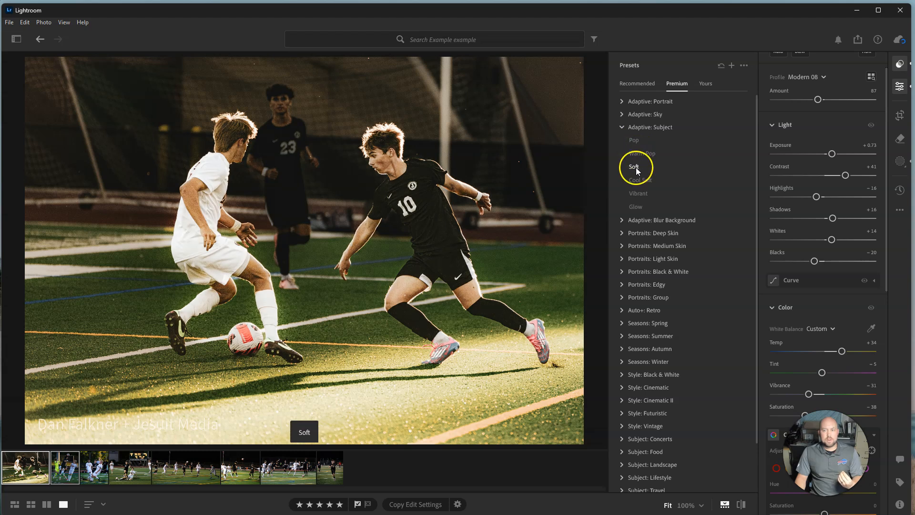
click(636, 180)
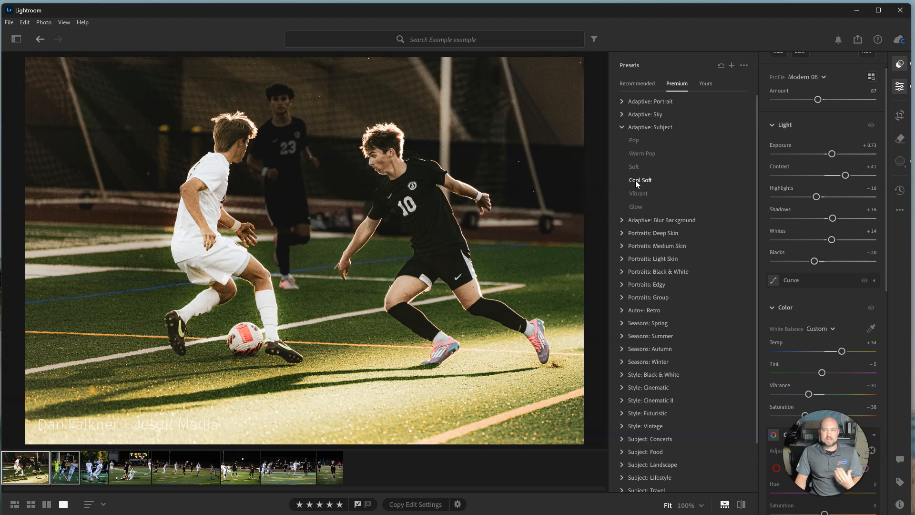
click(632, 141)
click(623, 127)
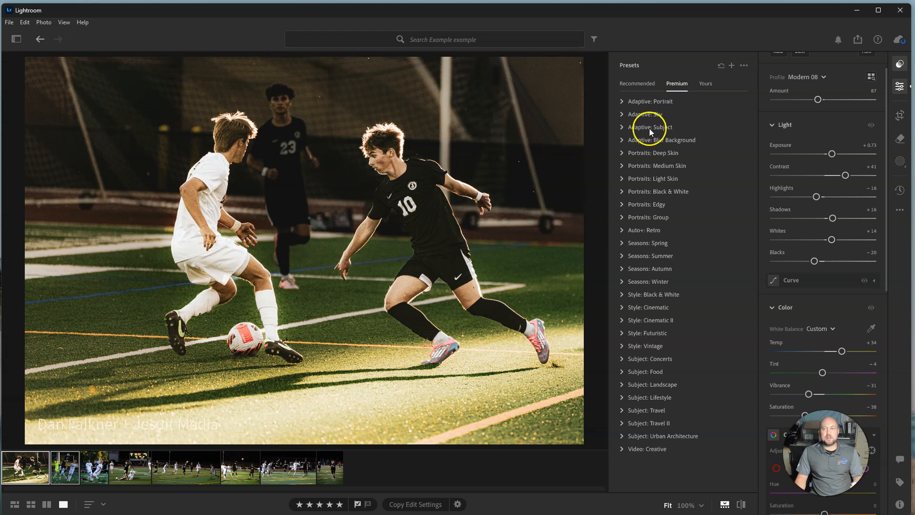
Preview the Seasons: Autumn premium presets such as TM02 on the photo and collapse the group without applying any
click(622, 270)
click(631, 291)
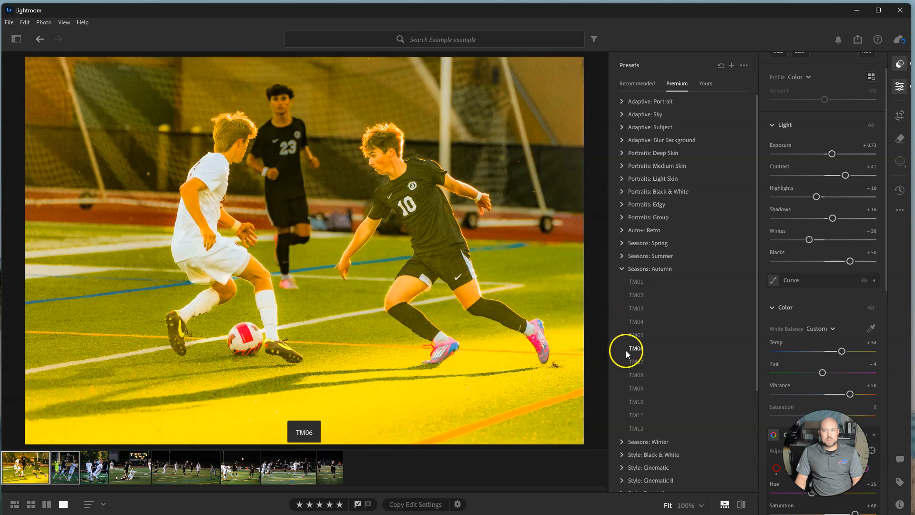
click(626, 363)
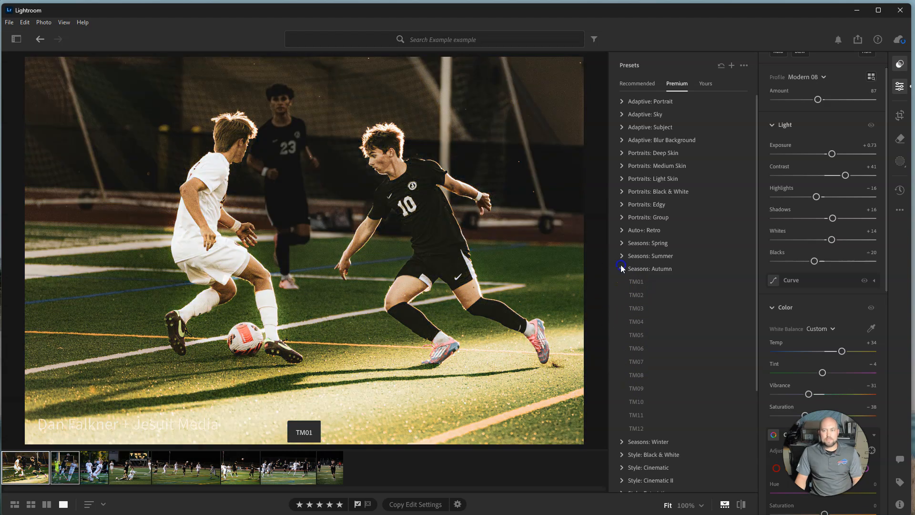
click(622, 269)
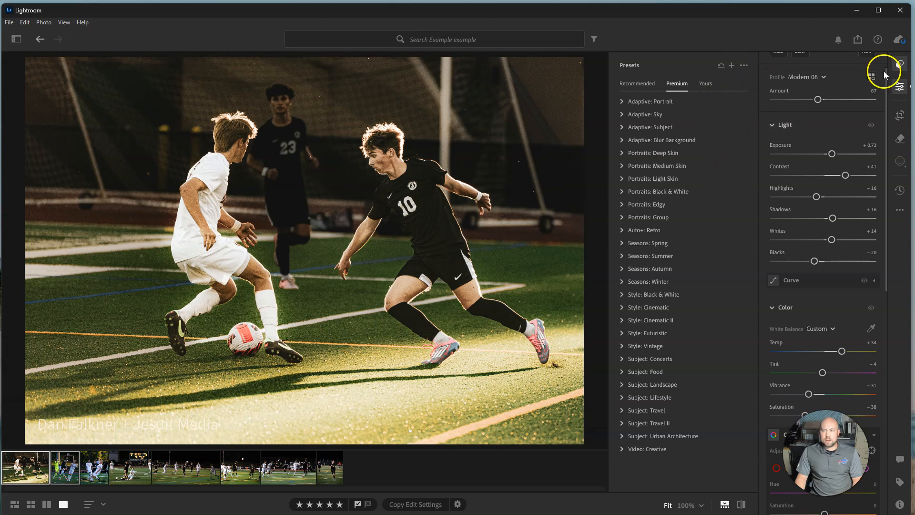
Hide the presets, review the edit settings, and set the Modern 08 profile's Amount to 69
click(901, 66)
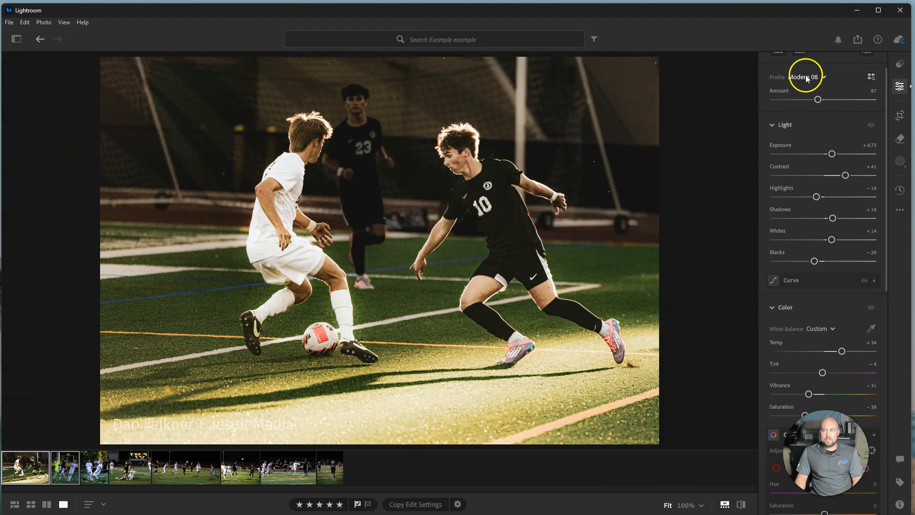
scroll(773, 209, up, 1)
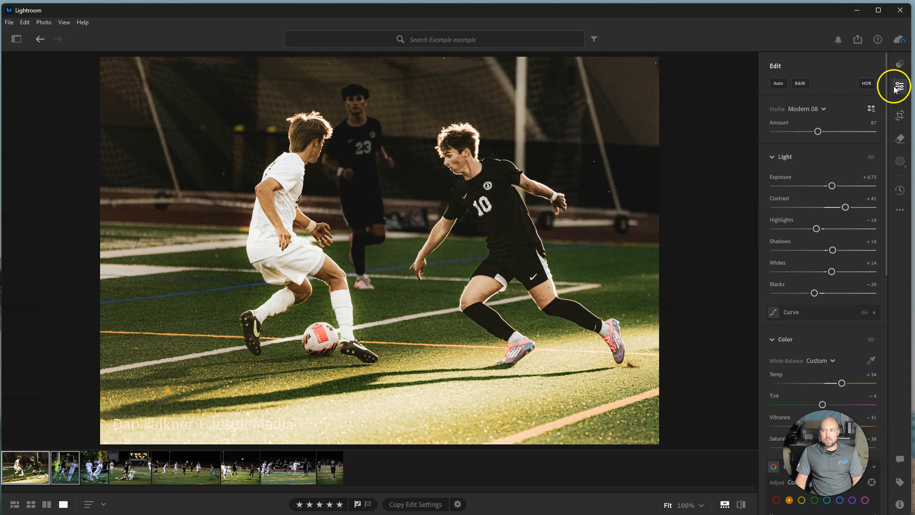
scroll(824, 212, down, 7)
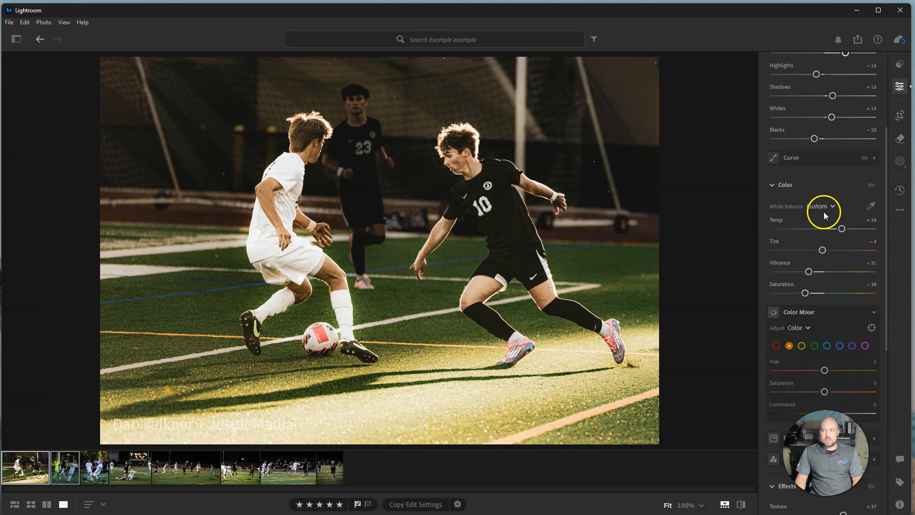
scroll(832, 315, down, 3)
scroll(831, 331, up, 10)
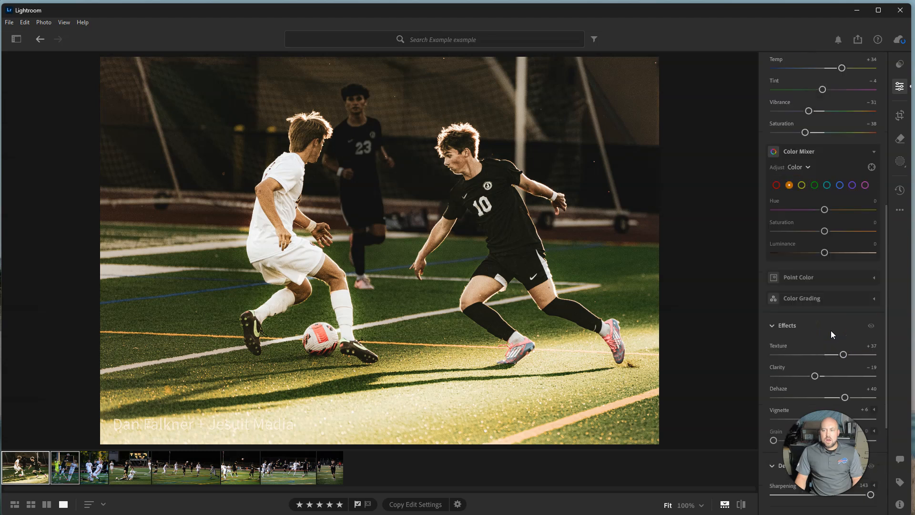
scroll(822, 138, down, 1)
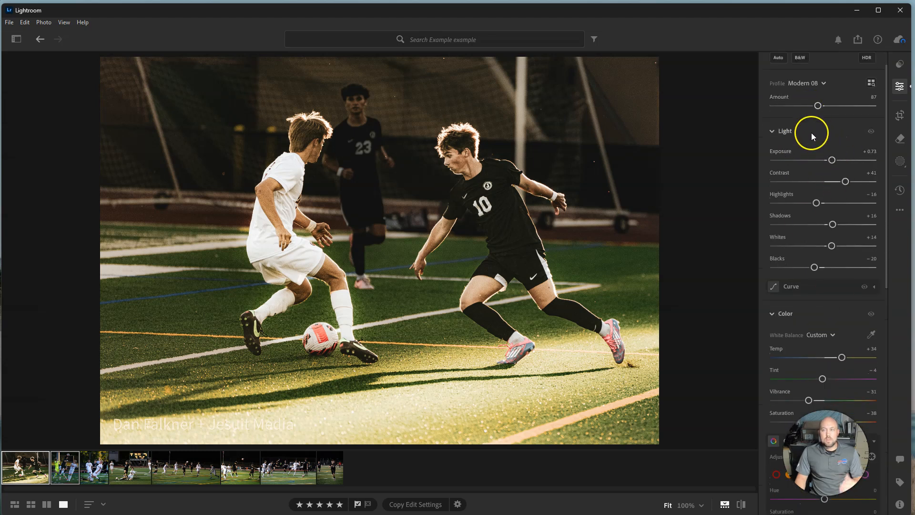
mouse_move(799, 89)
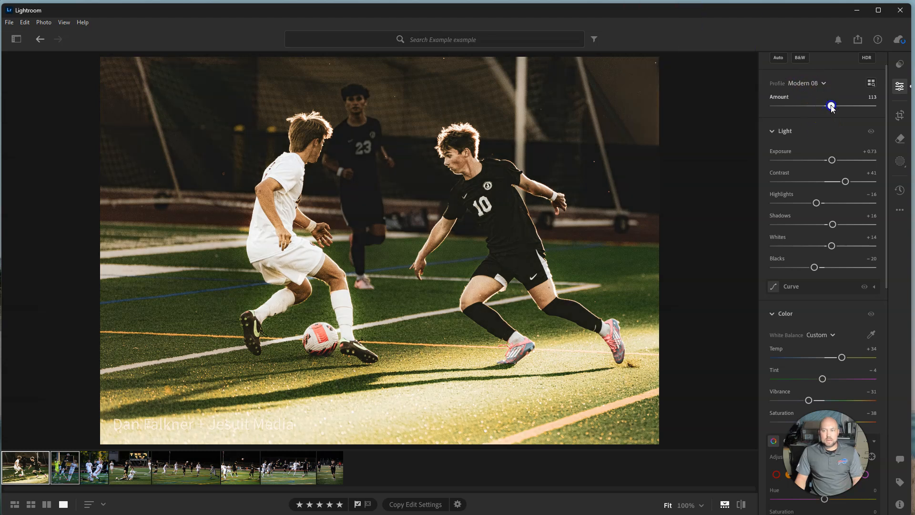
drag(843, 107, 809, 109)
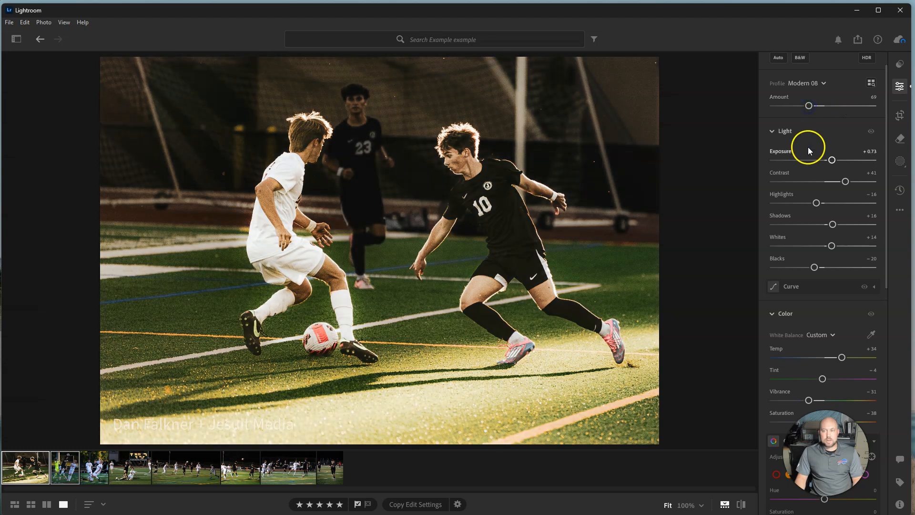
Try Contrast at +6 and Highlights at +41 on the photo, undoing each change
scroll(810, 143, down, 1)
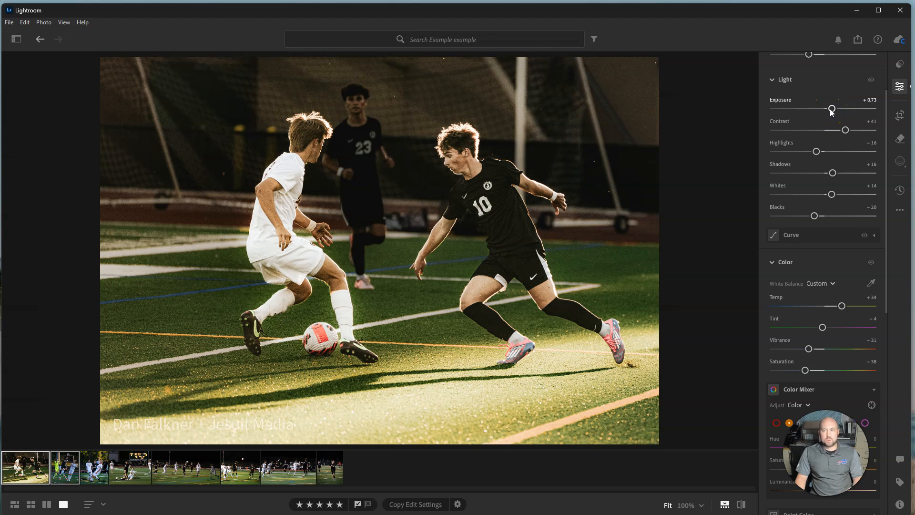
click(845, 131)
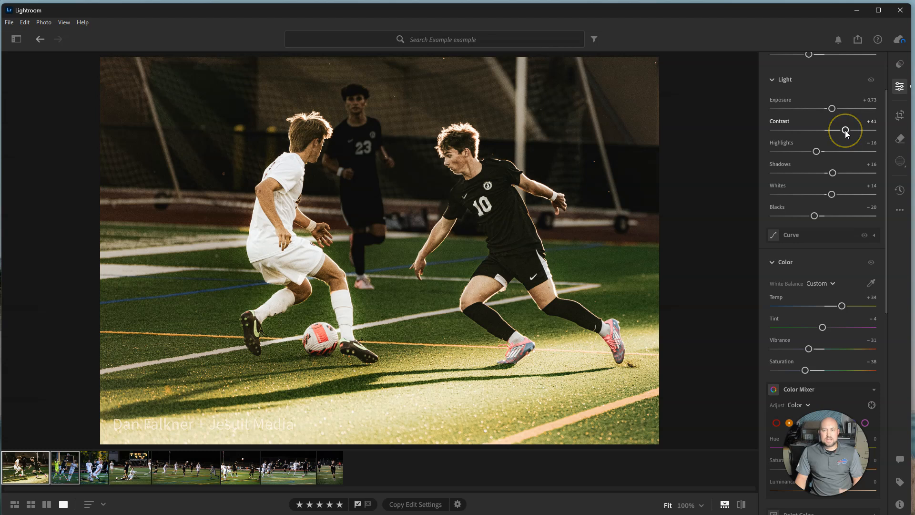
drag(847, 133, 828, 130)
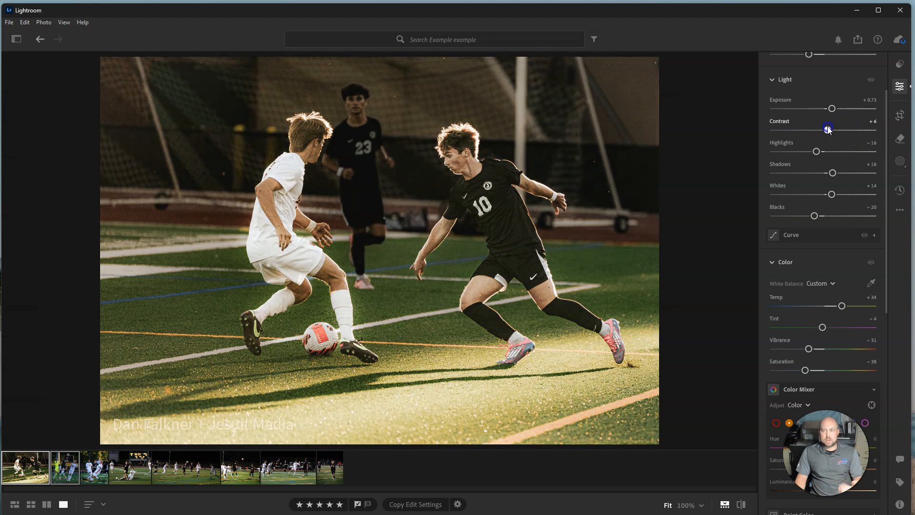
key(super)
click(830, 128)
key(ctrl+z)
key(ctrl+z)
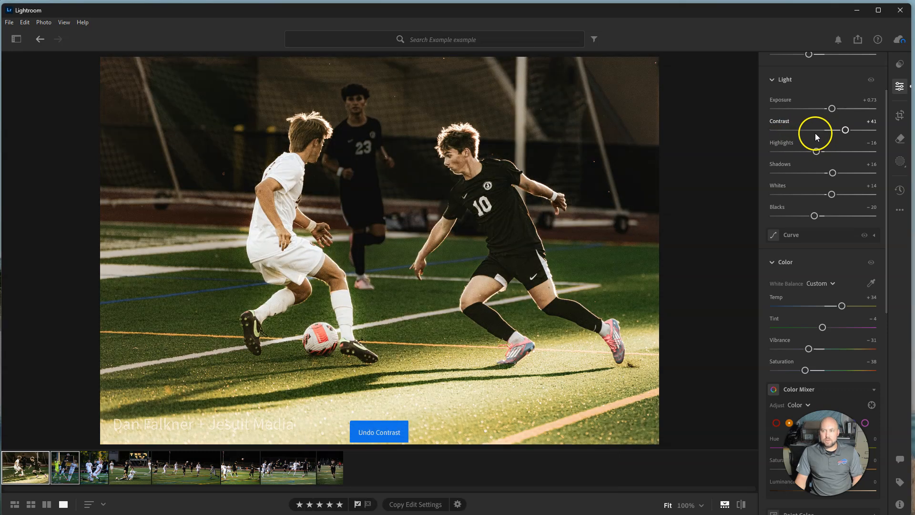
drag(818, 153, 846, 156)
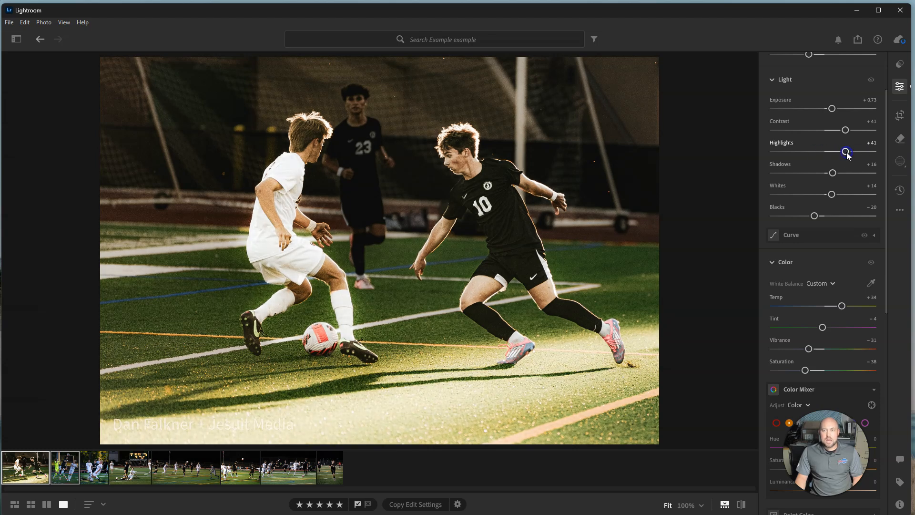
key(ctrl+z)
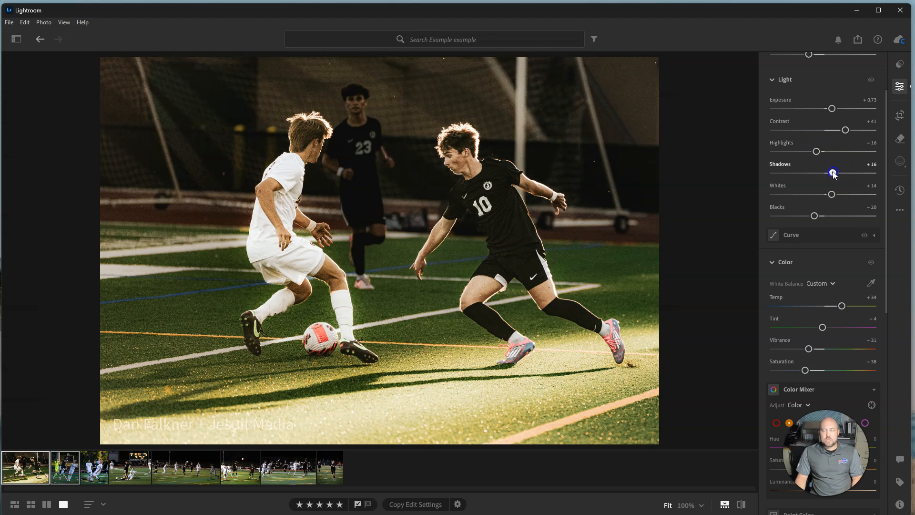
Set the photo's Shadows to +21 and Blacks to -27
drag(829, 173, 836, 172)
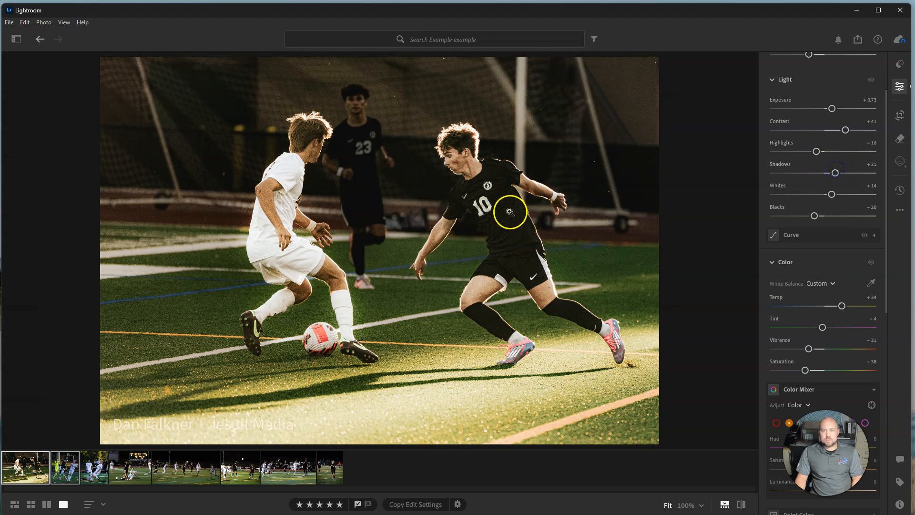
scroll(827, 199, down, 1)
scroll(827, 199, down, 2)
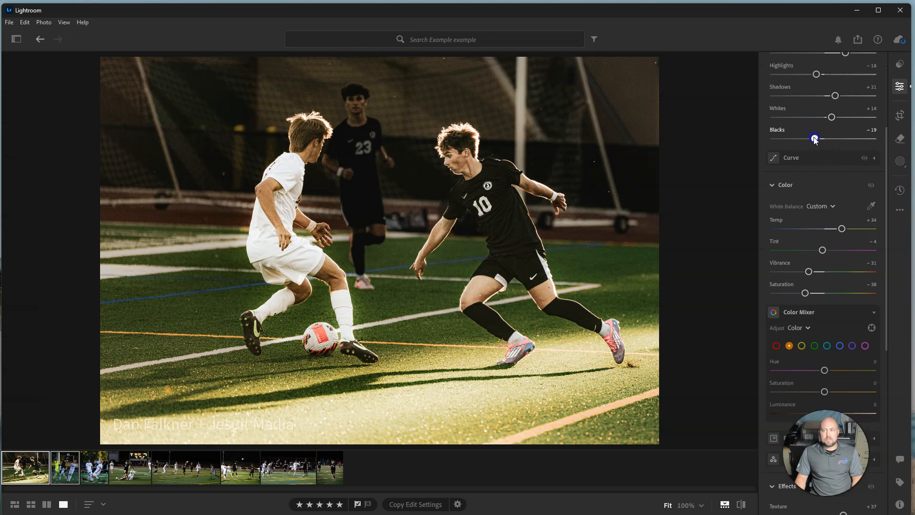
drag(835, 140, 817, 139)
Try darkening the midtones by pulling the middle of the point curve down to 57.6, 40.8, undo it and collapse the curve
click(874, 158)
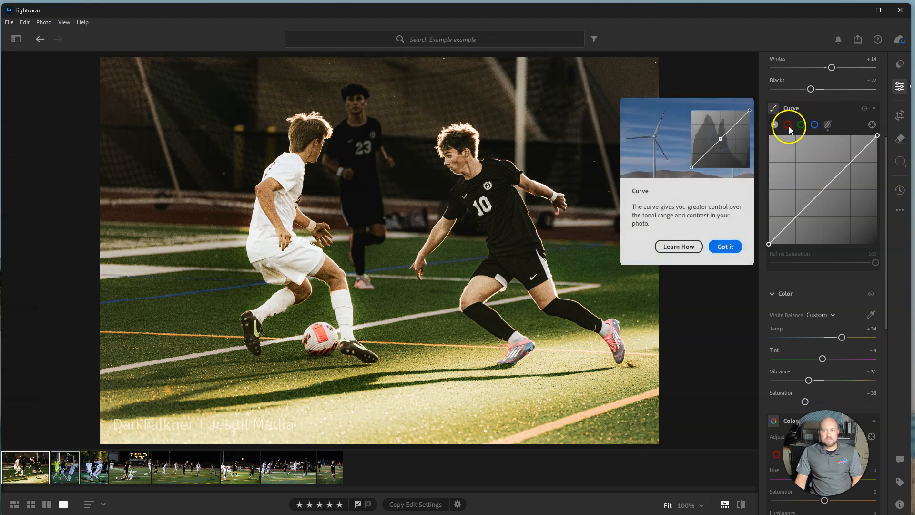
click(725, 247)
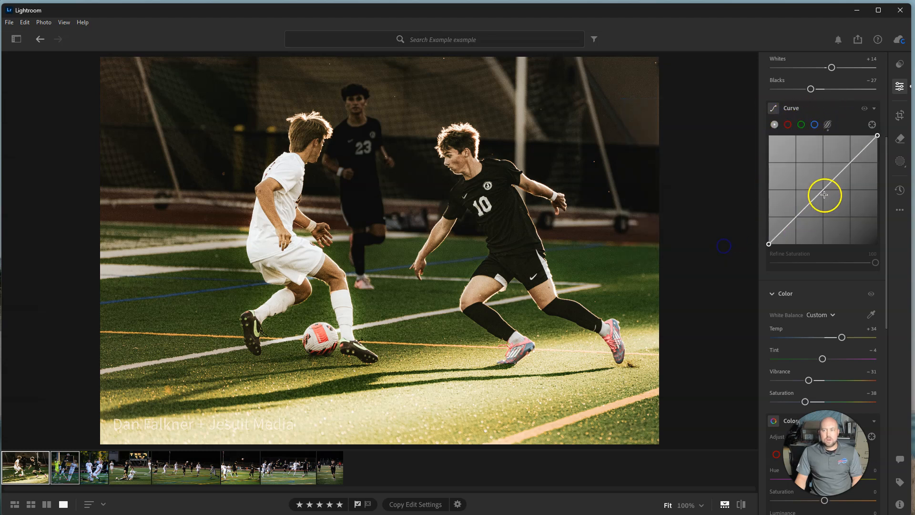
mouse_move(825, 195)
mouse_down()
mouse_move(817, 184)
mouse_move(835, 199)
mouse_move(813, 182)
mouse_move(833, 201)
mouse_up()
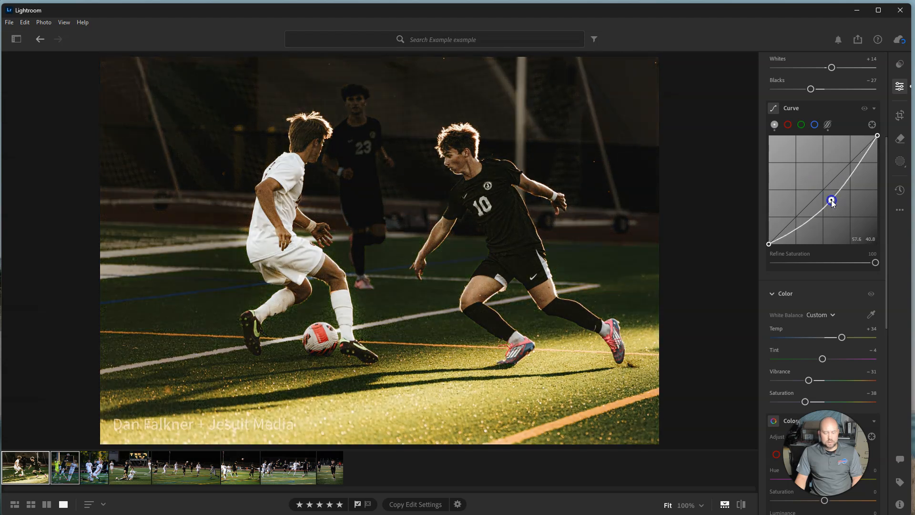
key(ctrl+z)
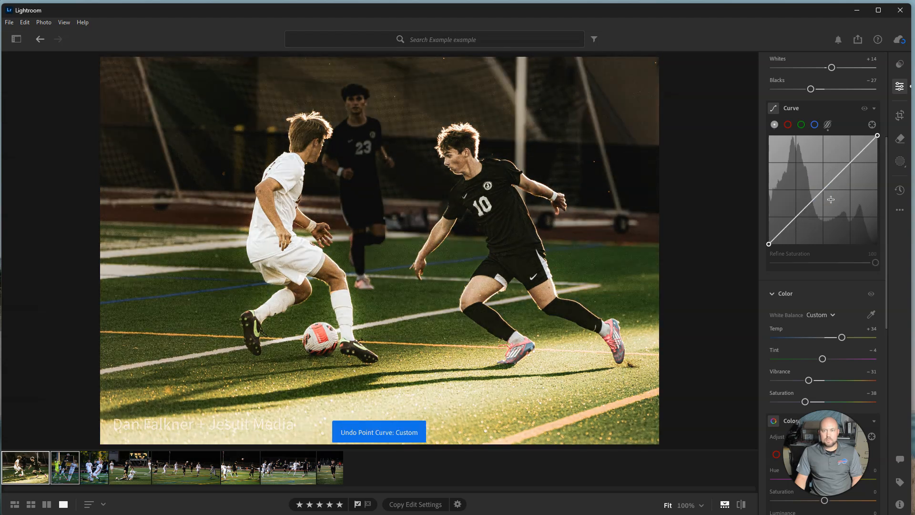
click(875, 111)
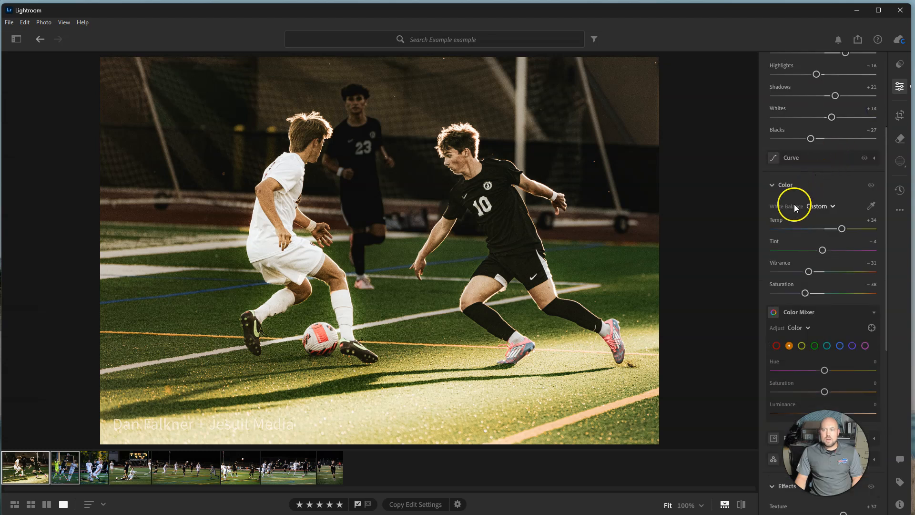
scroll(794, 204, down, 2)
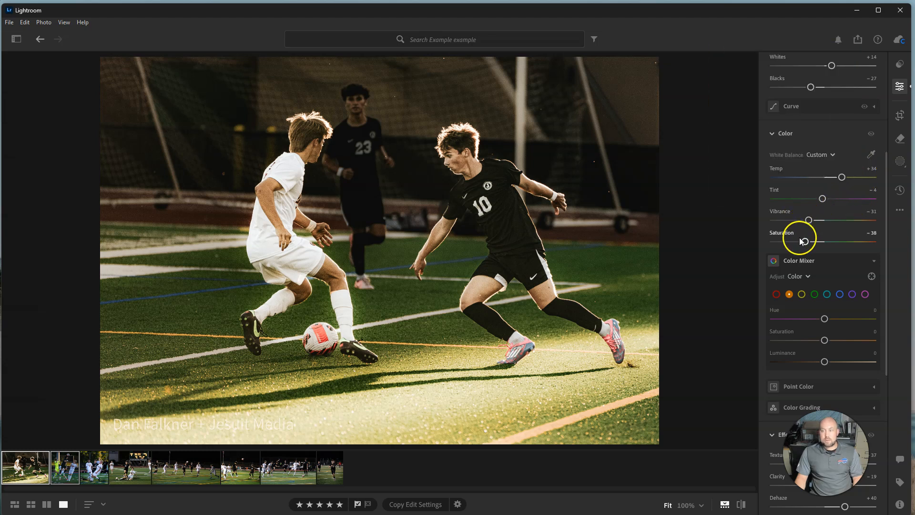
Review the Color settings and the Color Mixer's yellow and aqua ranges, and collapse the mixer
click(773, 133)
scroll(795, 204, up, 2)
scroll(795, 204, down, 3)
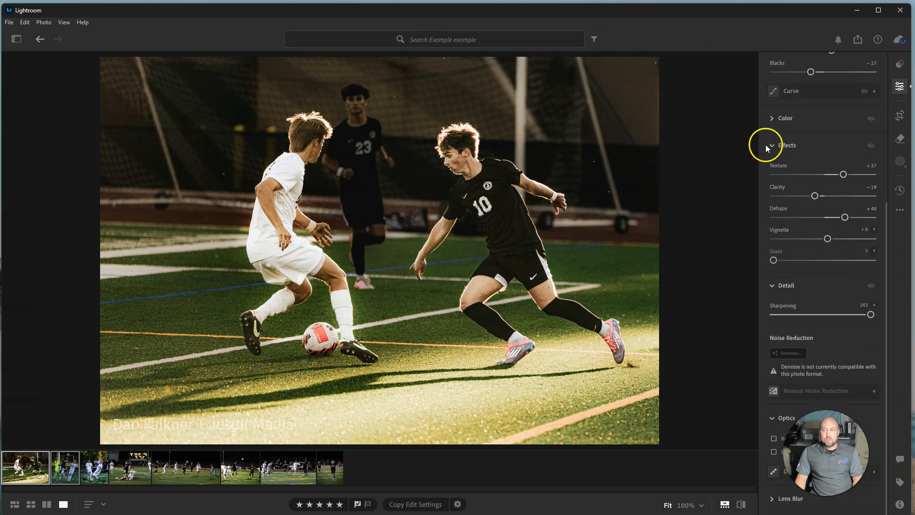
click(773, 119)
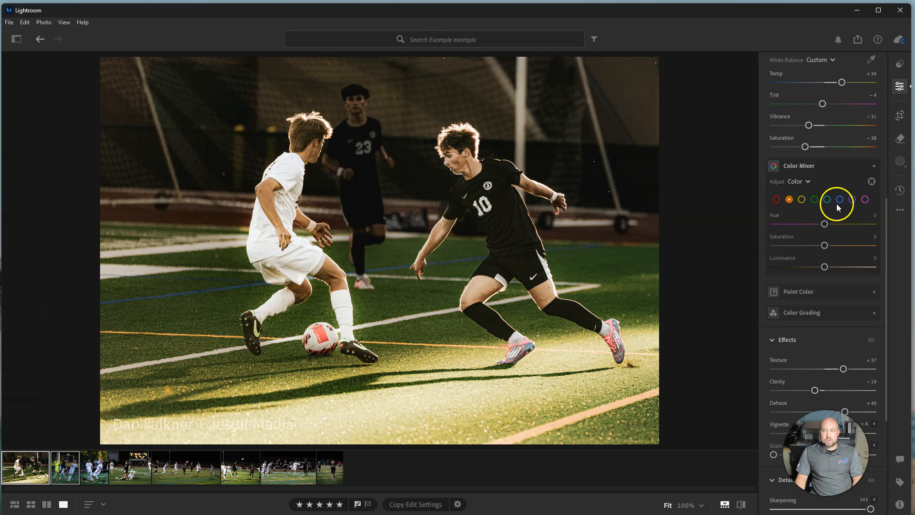
click(803, 201)
click(828, 199)
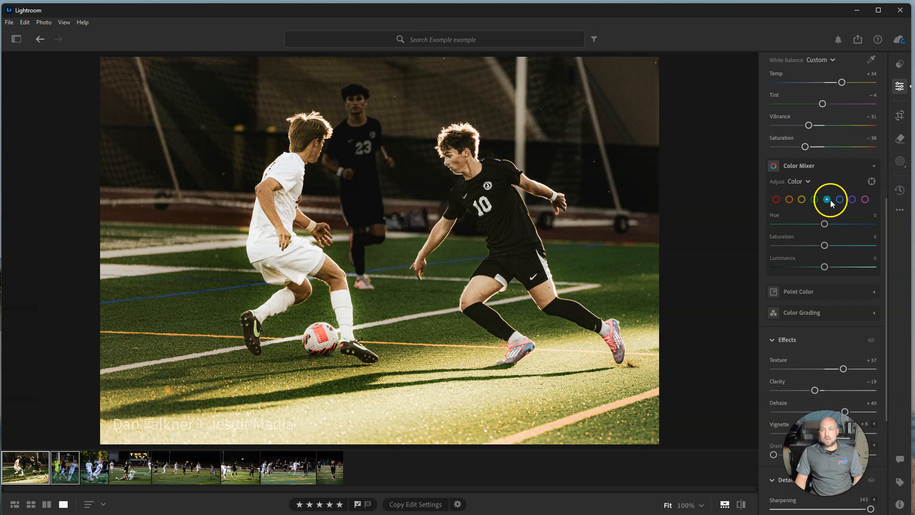
click(874, 165)
scroll(870, 174, up, 2)
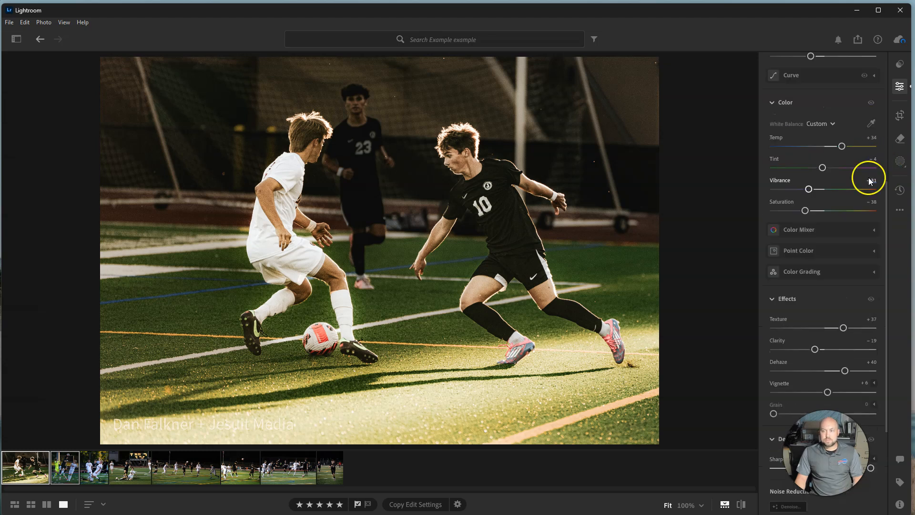
Open Point Color and sample the red patch on the soccer ball as the color to adjust
click(874, 252)
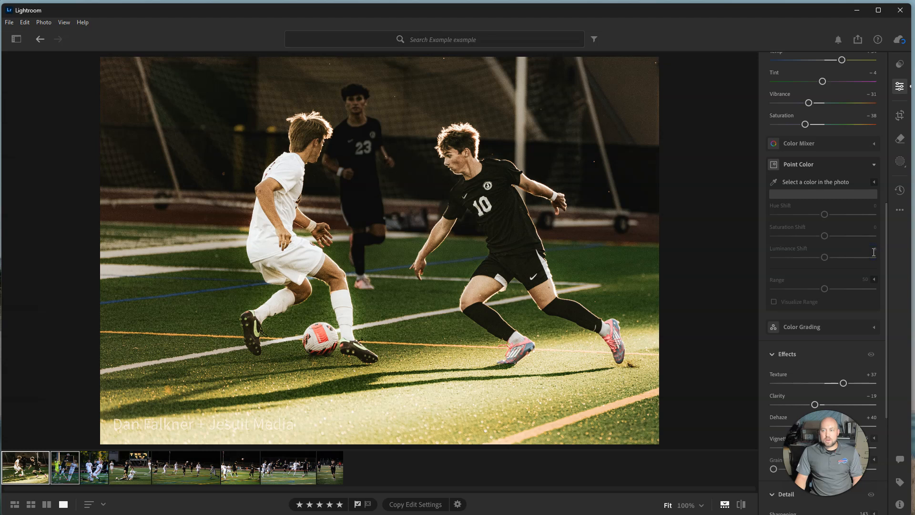
click(775, 183)
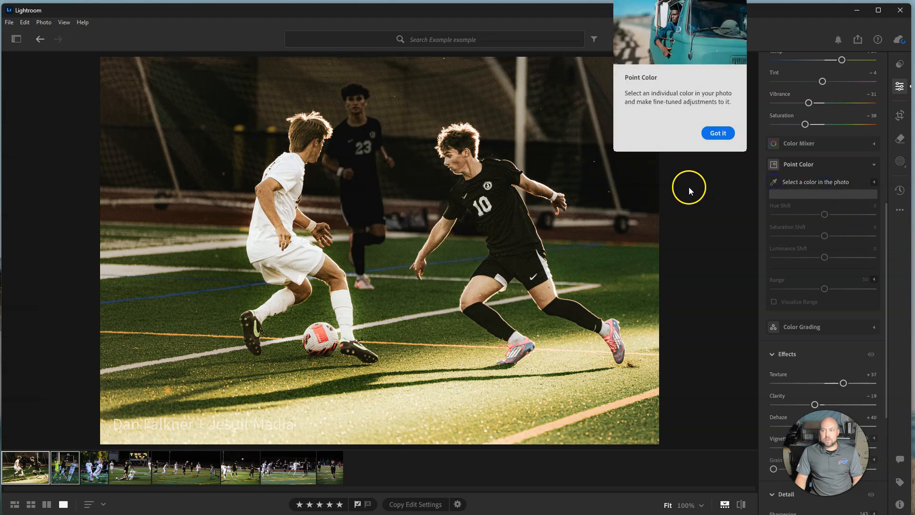
click(715, 134)
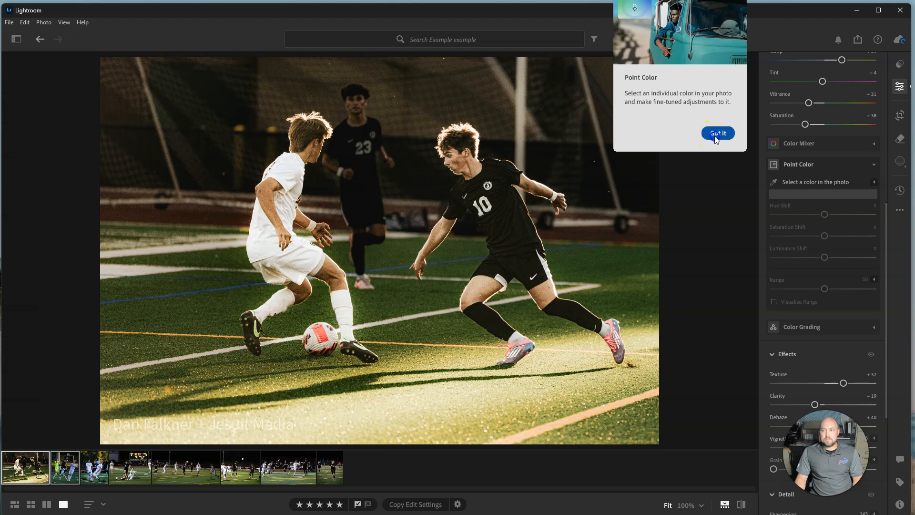
click(773, 180)
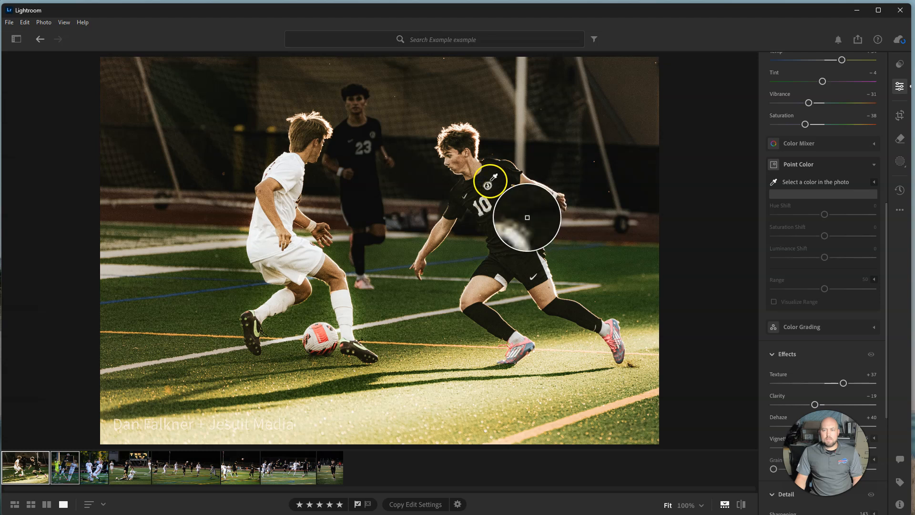
click(321, 330)
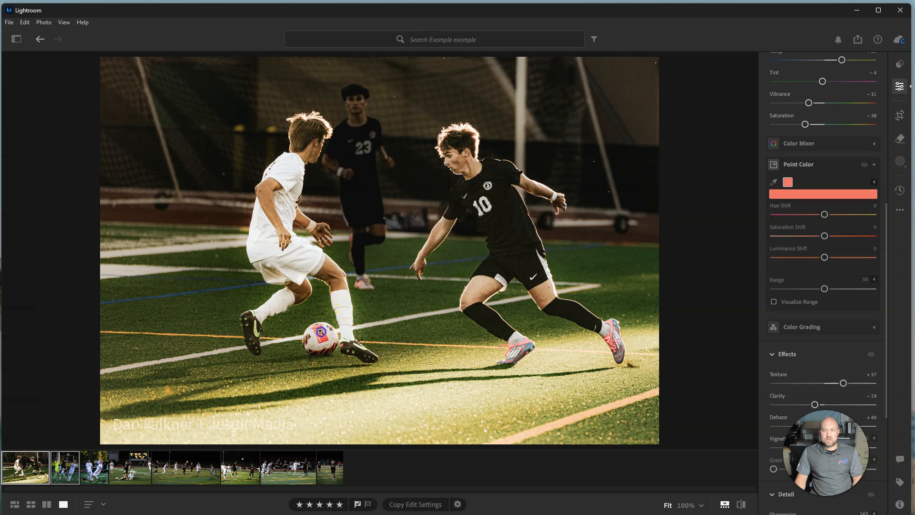
Try a Hue Shift of -11 on the sampled red, reset it and collapse Point Color
mouse_move(825, 214)
mouse_down()
mouse_move(847, 215)
mouse_move(815, 217)
mouse_move(856, 217)
mouse_move(796, 218)
mouse_move(821, 219)
mouse_up()
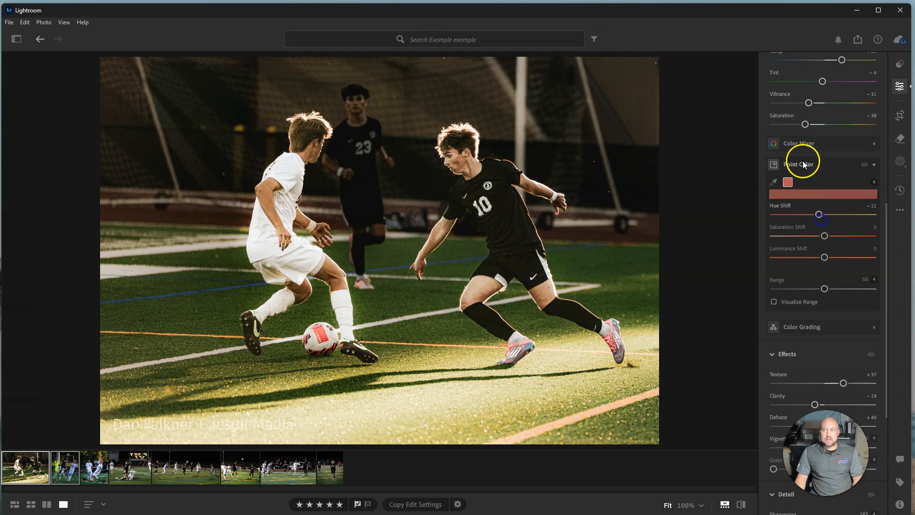
double_click(819, 213)
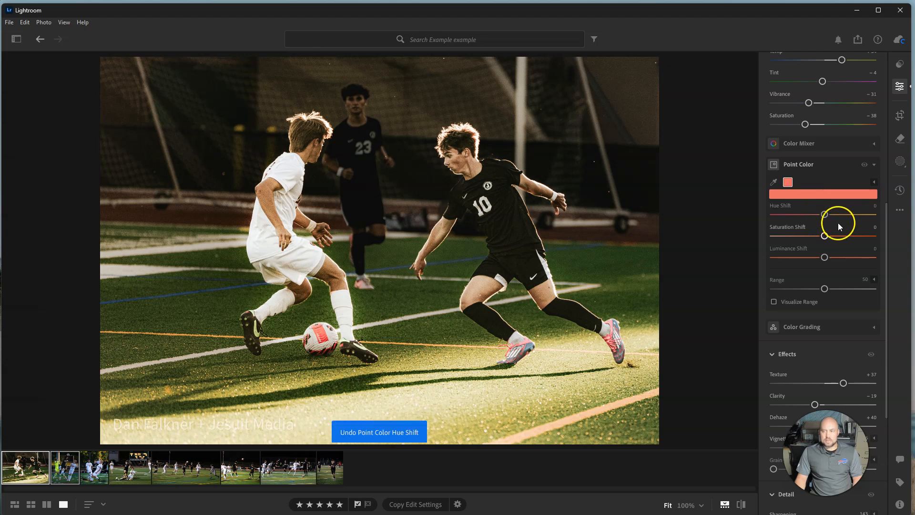
click(875, 165)
Try softening the photo with Clarity at -100, and restore Clarity to -19
scroll(823, 263, down, 4)
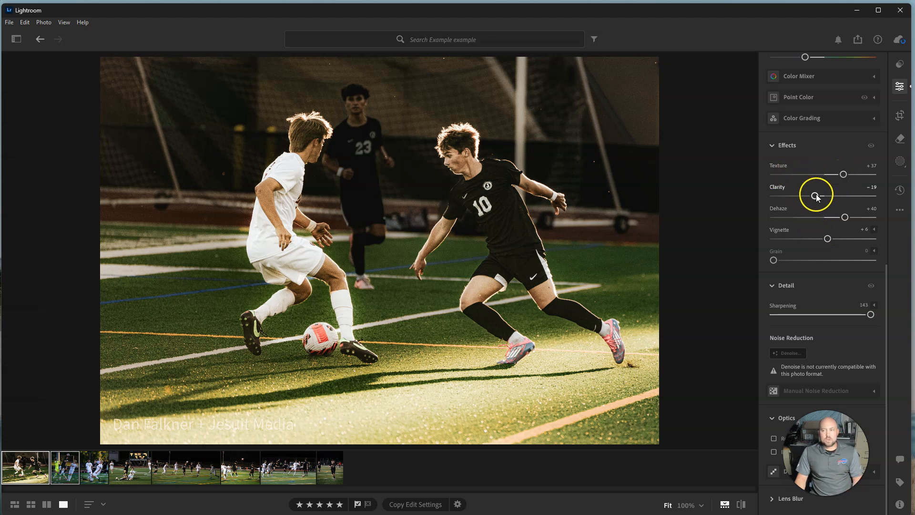
drag(816, 197, 773, 198)
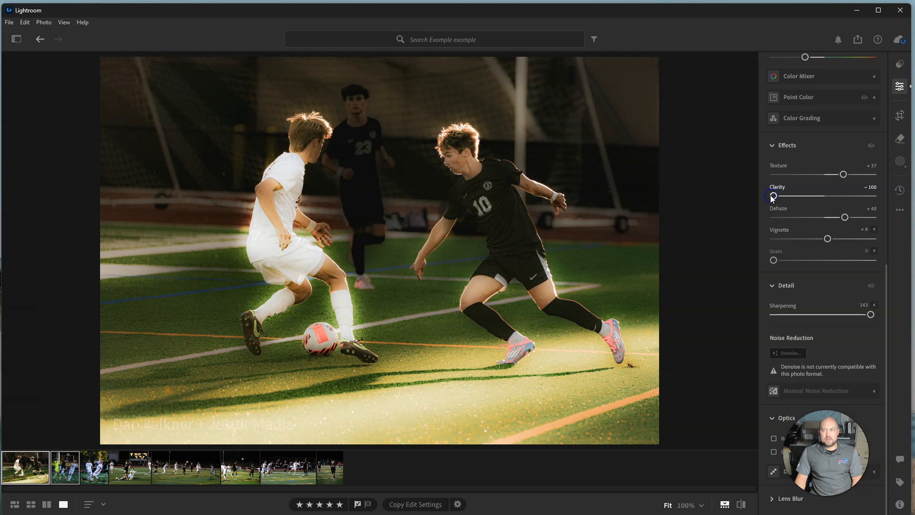
drag(774, 197, 824, 199)
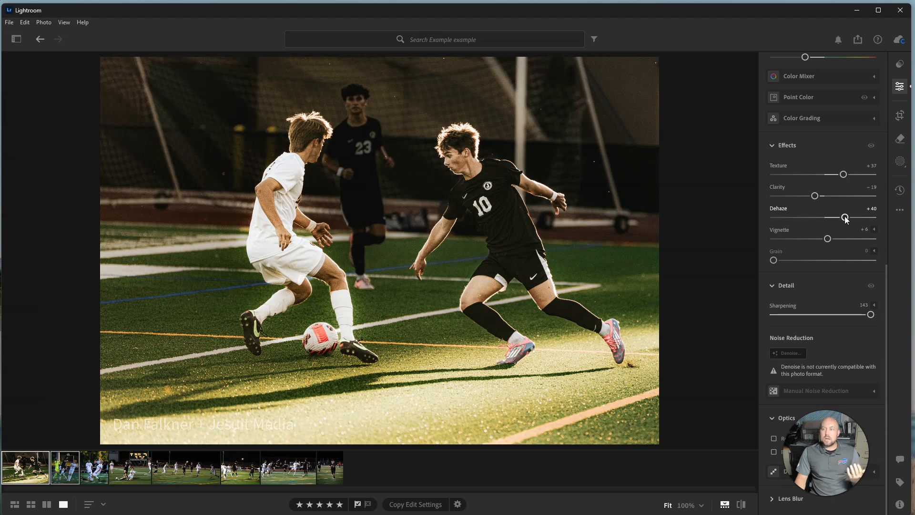
Set the photo's Vignette to +7, try the Grain effect and return Grain to 0
click(828, 239)
mouse_move(829, 239)
mouse_down()
mouse_move(778, 238)
mouse_move(880, 234)
mouse_move(830, 242)
mouse_up()
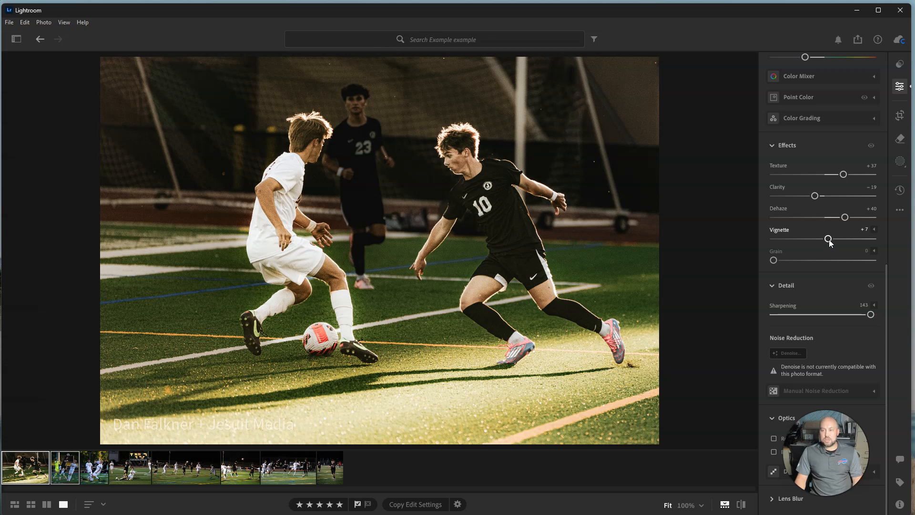
drag(868, 260, 774, 260)
Review the Detail section and its Denoise option, try Enable Lens Corrections under Optics and turn it back off
click(820, 282)
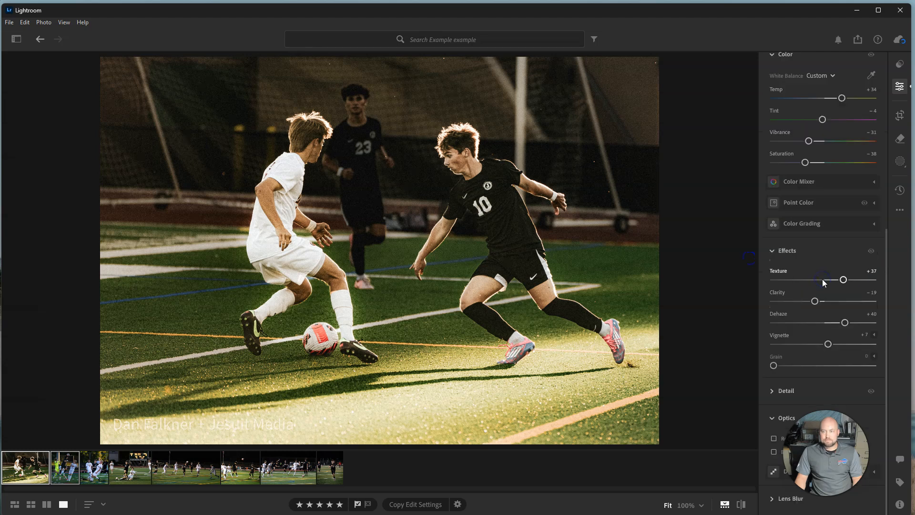
click(775, 399)
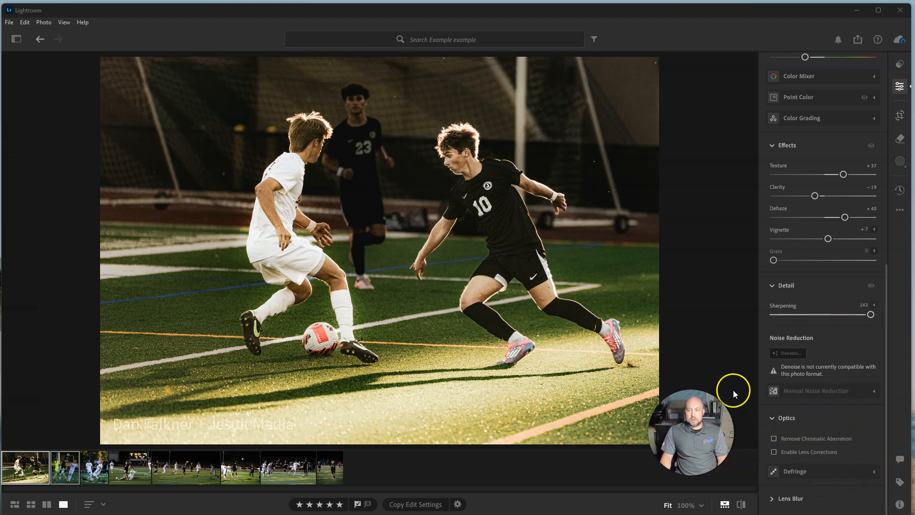
click(791, 353)
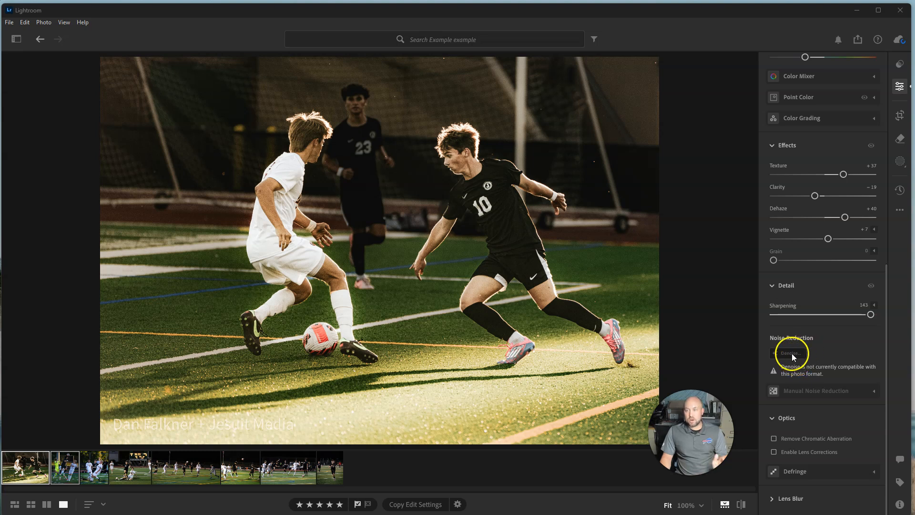
click(774, 451)
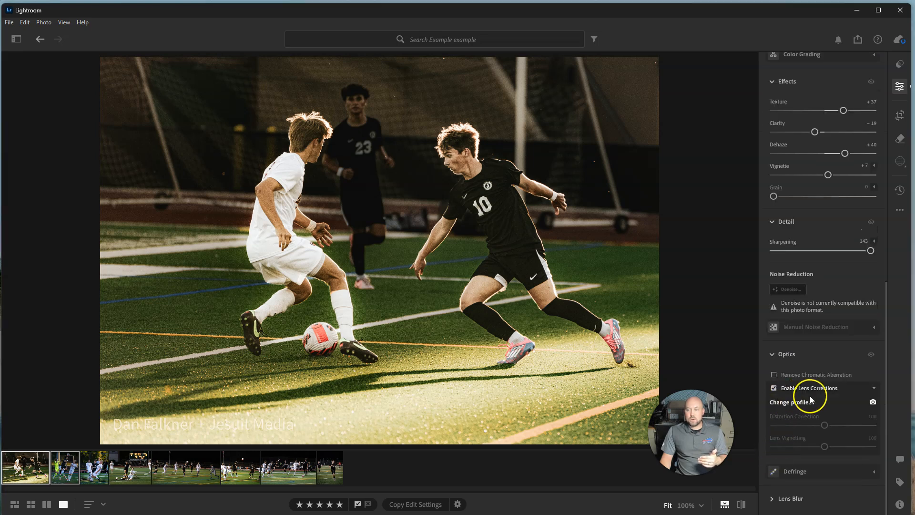
click(774, 388)
Expand the Lens Blur settings, dismiss the feature introduction, look them over and collapse the section
click(785, 499)
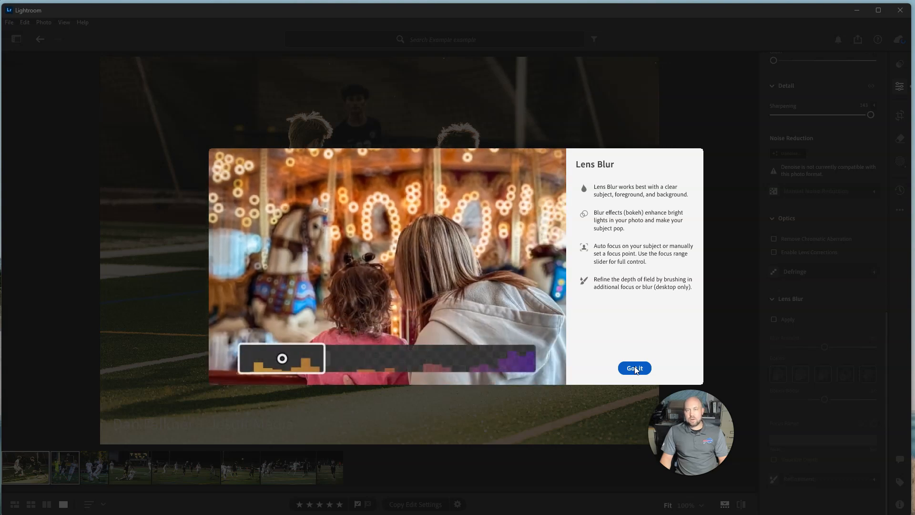
click(634, 368)
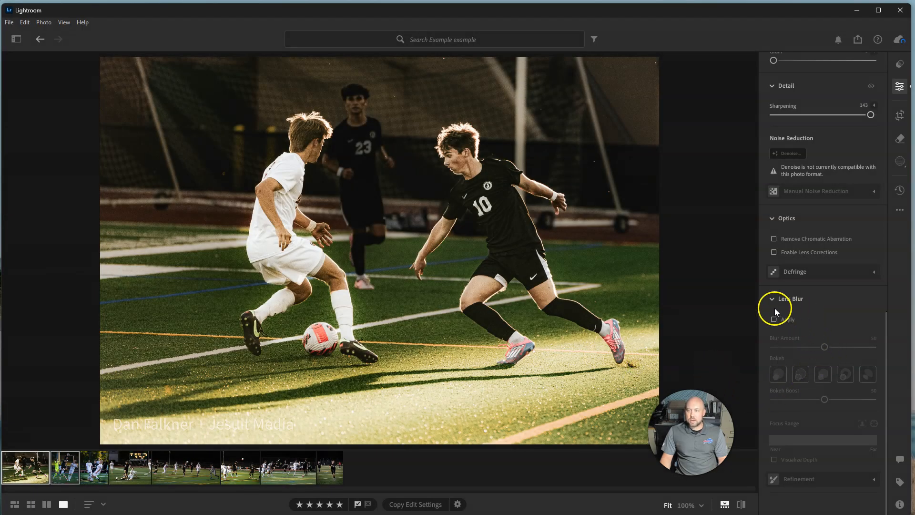
click(772, 298)
scroll(838, 372, up, 10)
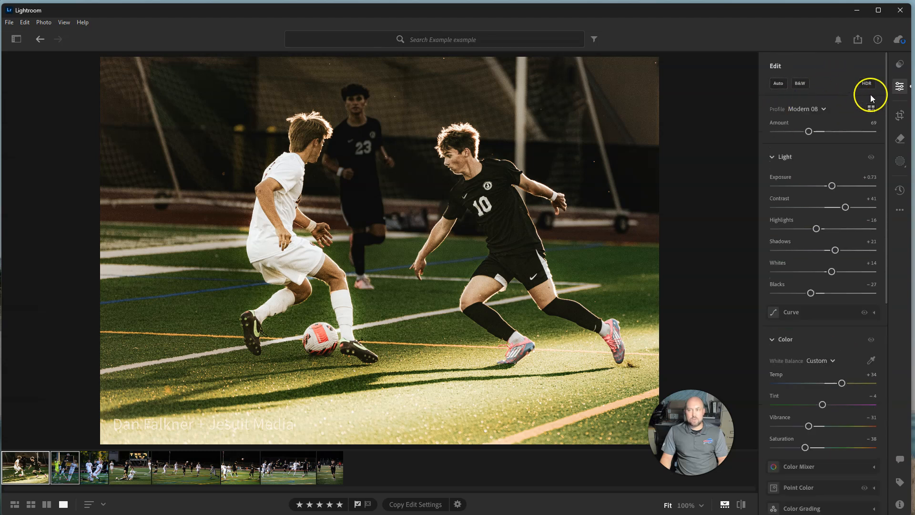
Open the crop settings and view the available aspect ratios, keeping Original
click(899, 119)
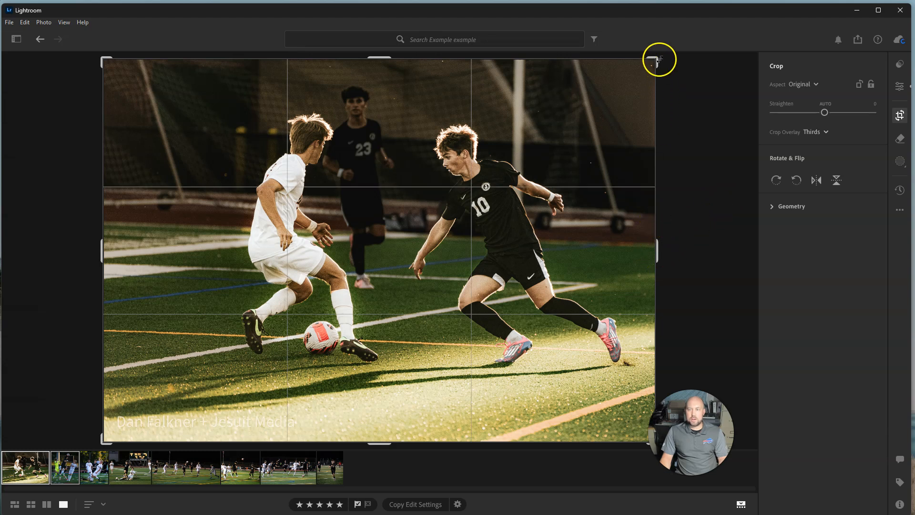
click(808, 85)
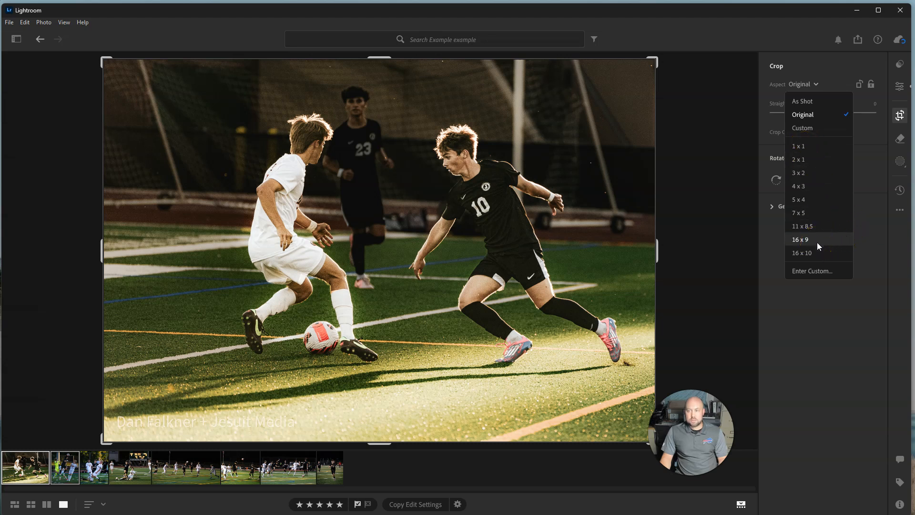
click(811, 66)
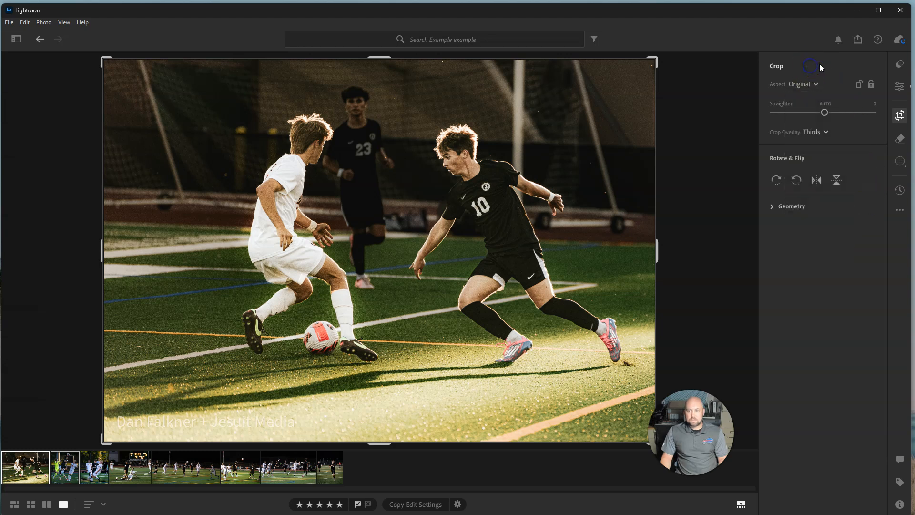
Try straightening the photo by -8.83, undo it, and preview the crop overlays while keeping Thirds
mouse_move(825, 116)
mouse_down()
mouse_move(813, 117)
mouse_move(836, 116)
mouse_move(814, 116)
mouse_up()
key(ctrl+z)
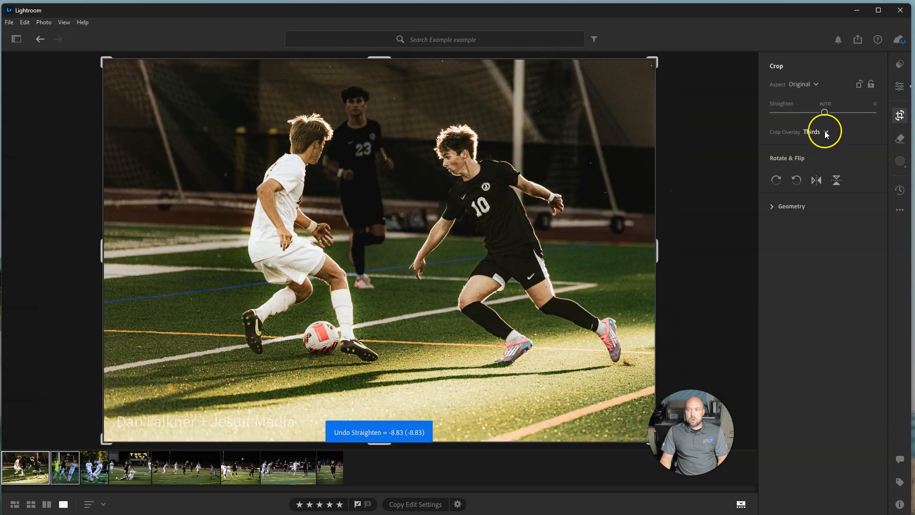
click(826, 133)
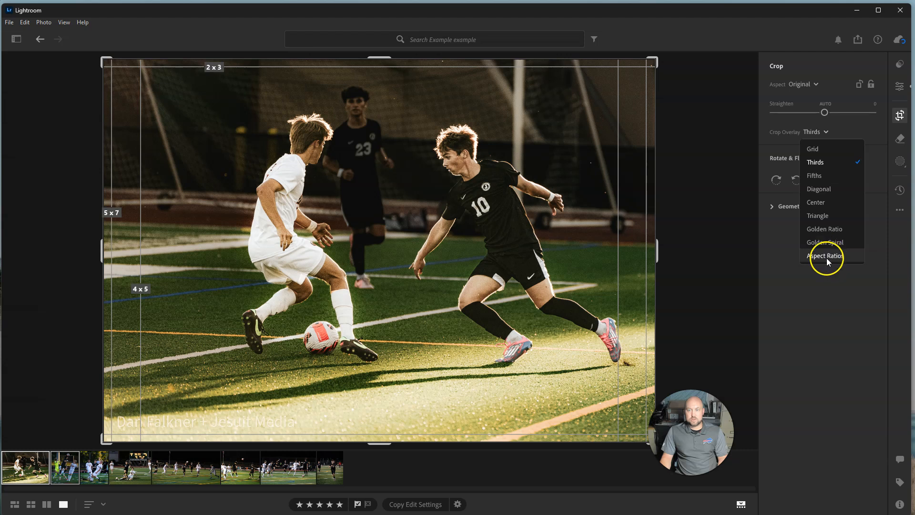
click(853, 308)
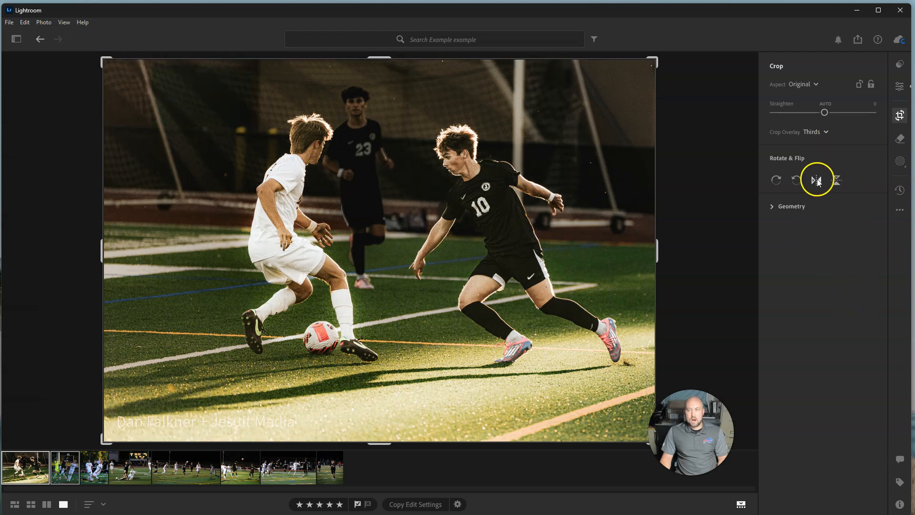
Flip the photo horizontally back and forth, ending in its original orientation
click(818, 181)
click(818, 182)
click(819, 181)
click(818, 181)
Expand the Geometry Transform settings, try the Distortion and X Offset adjustments, undo them and leave cropping
click(773, 207)
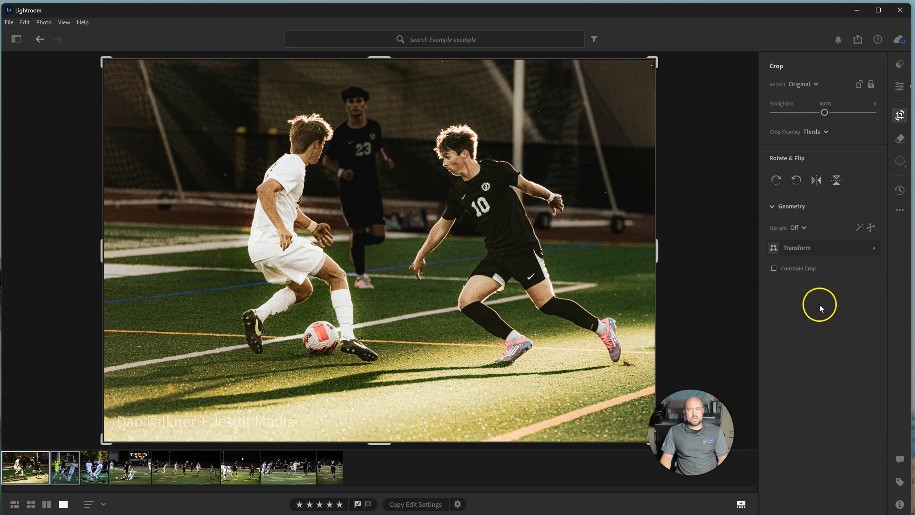
click(776, 247)
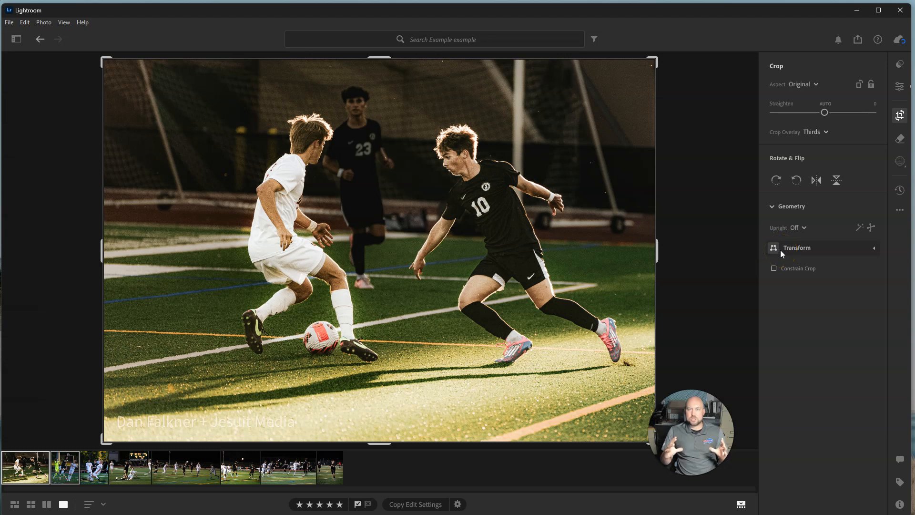
click(777, 249)
mouse_move(825, 271)
mouse_down()
mouse_move(817, 270)
mouse_move(847, 270)
mouse_move(811, 267)
mouse_move(836, 267)
mouse_move(827, 268)
mouse_up()
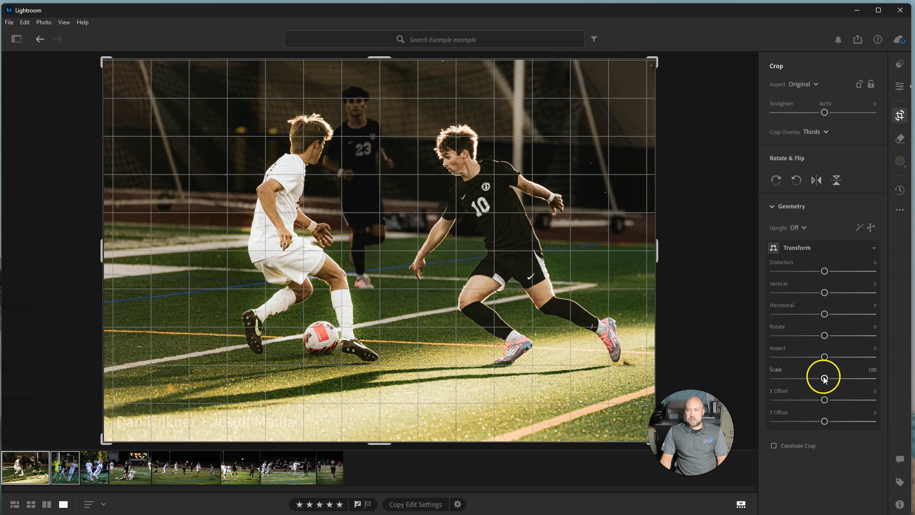
drag(825, 400, 828, 400)
key(ctrl+z)
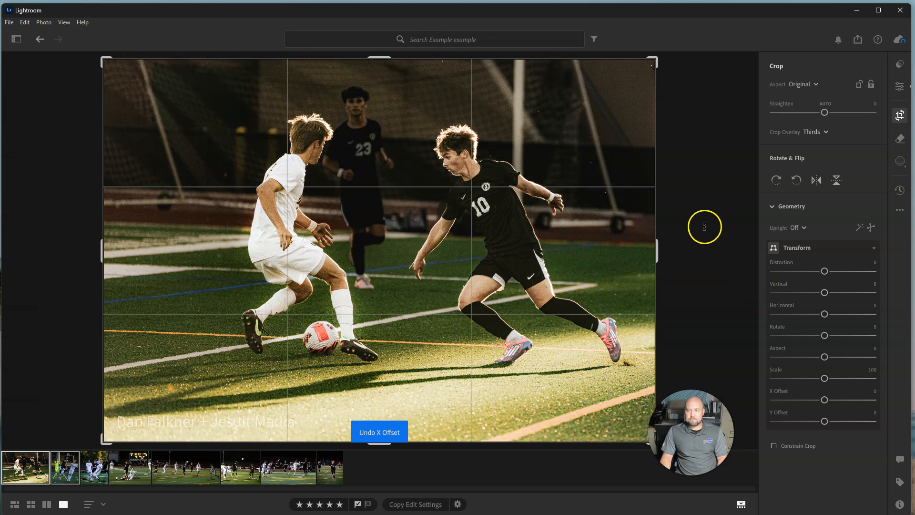
click(901, 117)
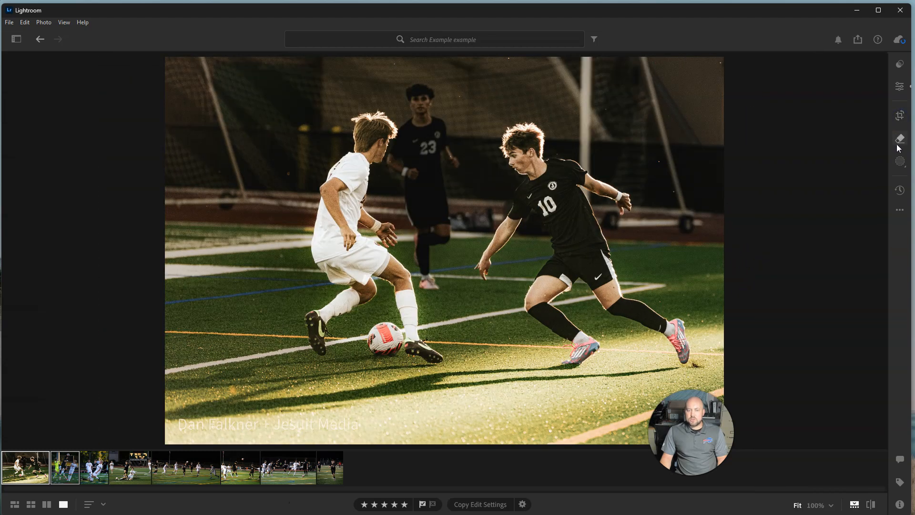
Remove the number 23 player in the background with Generative AI Remove, painting over the whole figure and applying the selection
click(900, 140)
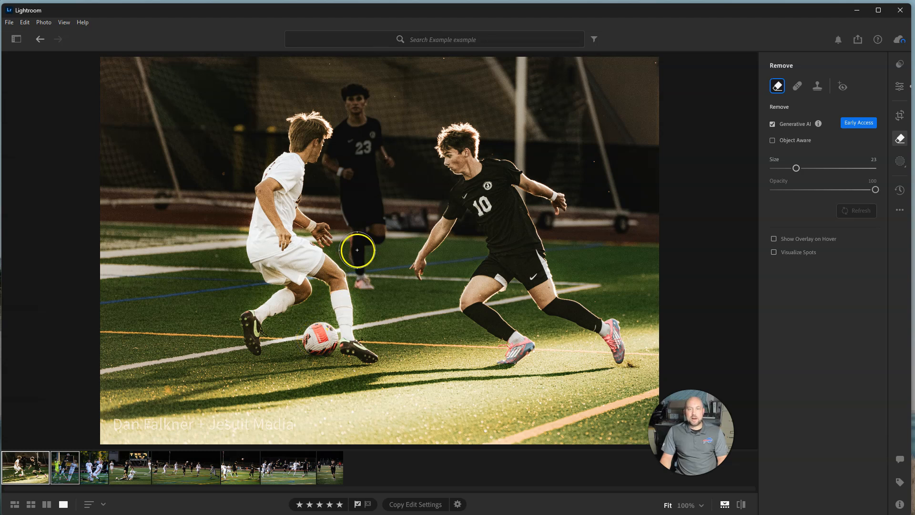
mouse_move(347, 85)
mouse_down()
mouse_move(336, 164)
mouse_move(369, 280)
mouse_move(359, 94)
mouse_move(378, 129)
mouse_move(380, 173)
mouse_up()
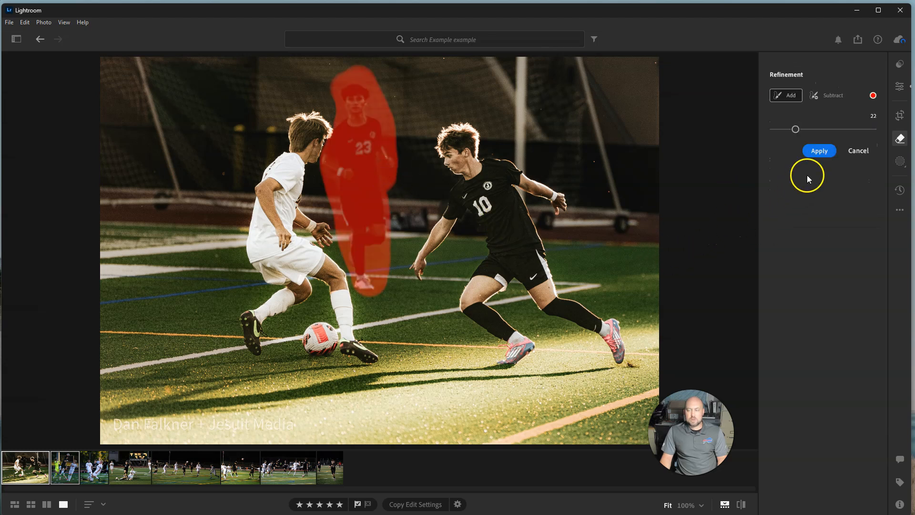
click(809, 153)
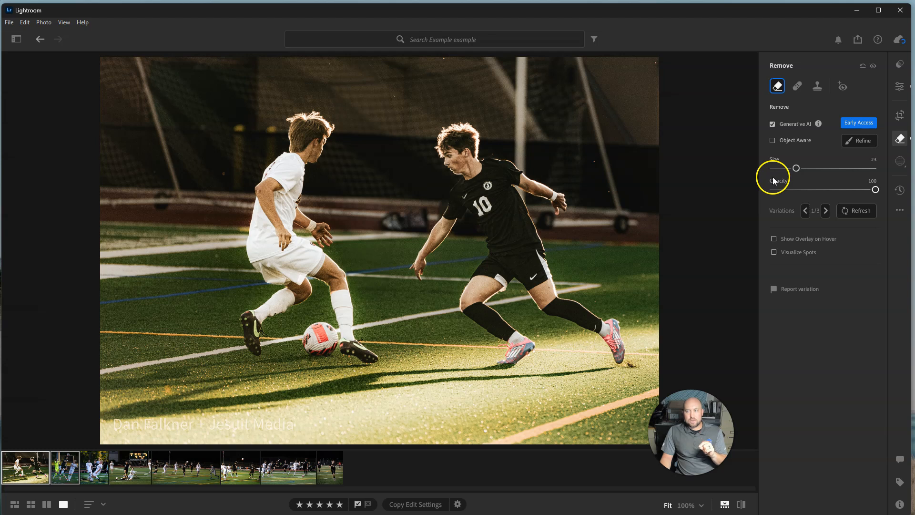
mouse_move(867, 191)
mouse_down()
mouse_move(839, 191)
mouse_move(885, 191)
mouse_up()
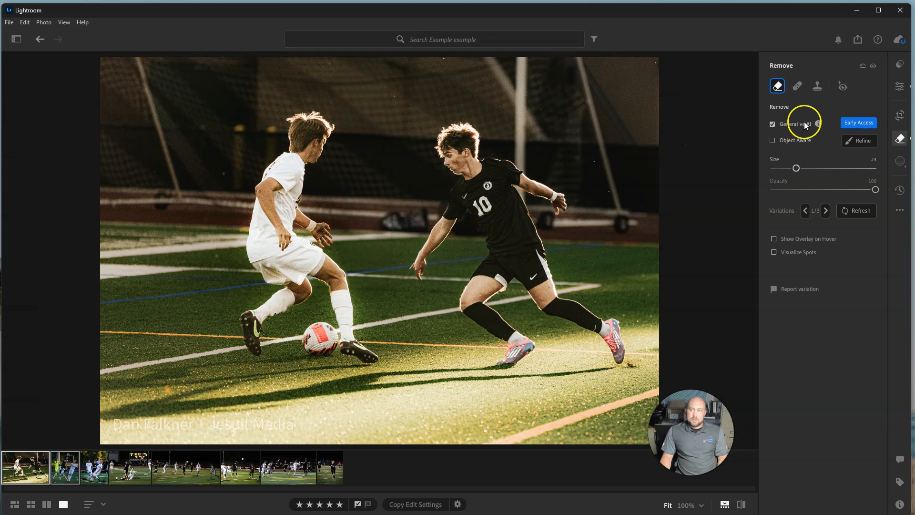
Try the Heal tool on the removed player's area and the number 10 player's head, and undo the healing
click(798, 87)
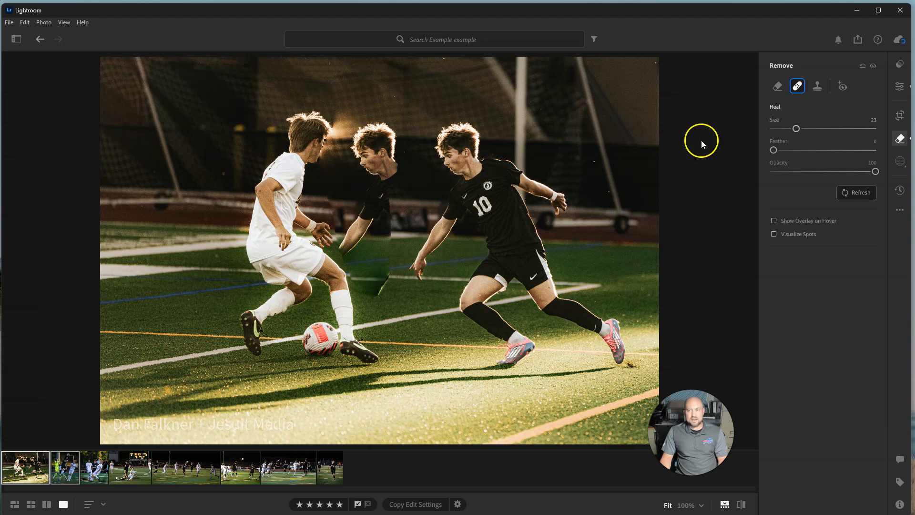
mouse_move(450, 129)
mouse_down()
mouse_move(462, 171)
mouse_move(482, 143)
mouse_up()
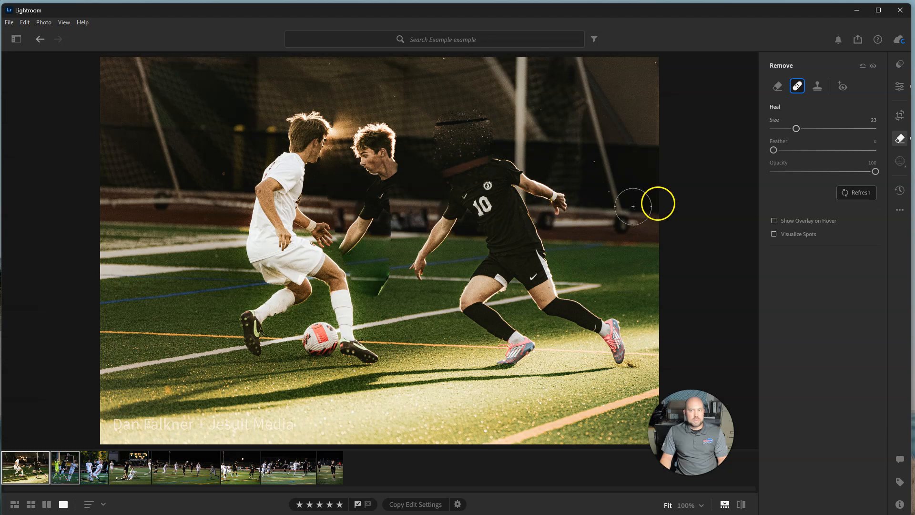
key(Delete)
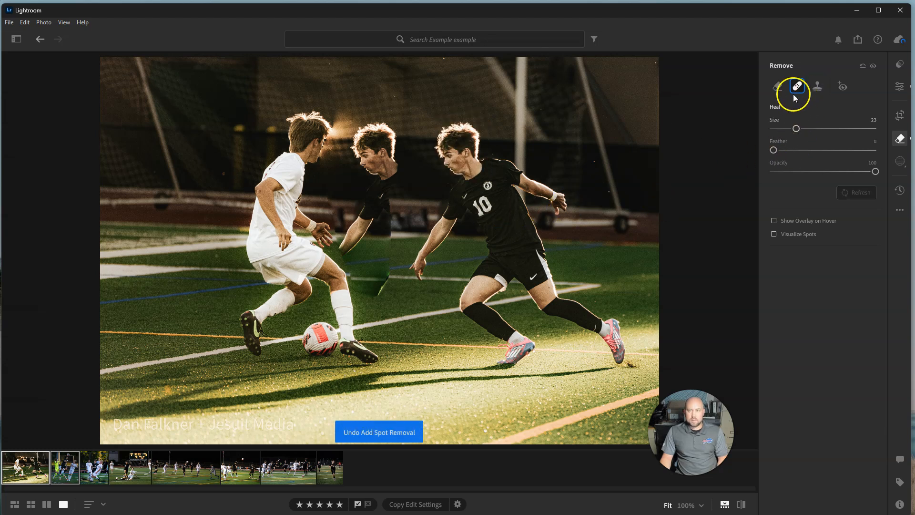
key(ctrl+z)
click(781, 88)
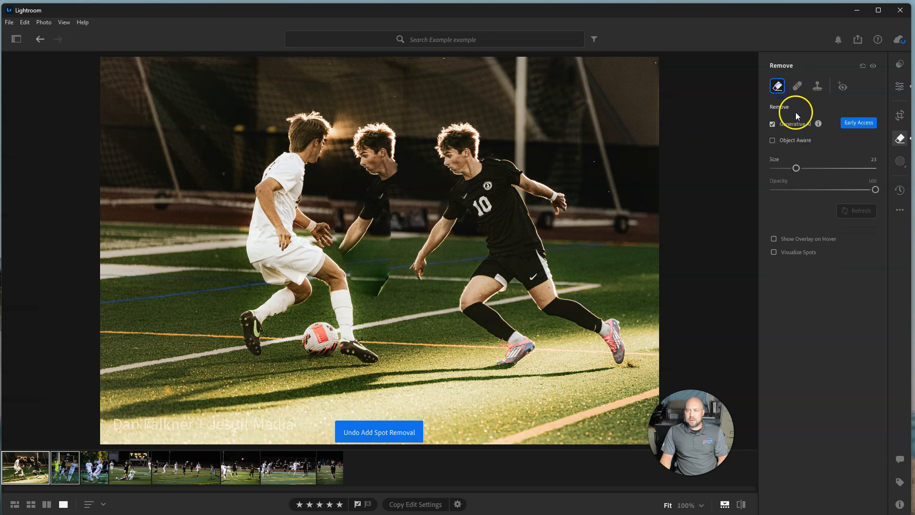
Try the Clone tool over the number 10 player's head, undo it and leave the Remove settings
click(817, 88)
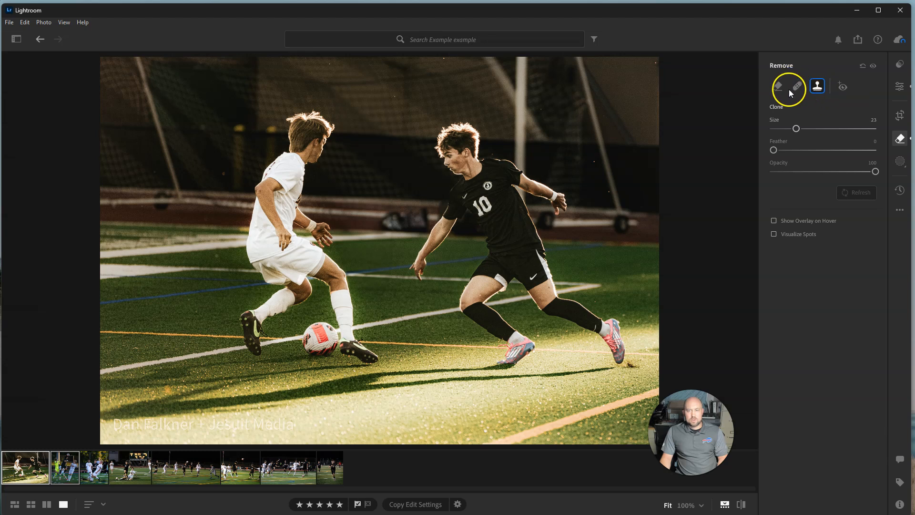
mouse_move(456, 144)
mouse_down()
mouse_move(467, 149)
mouse_move(445, 147)
mouse_move(462, 140)
mouse_up()
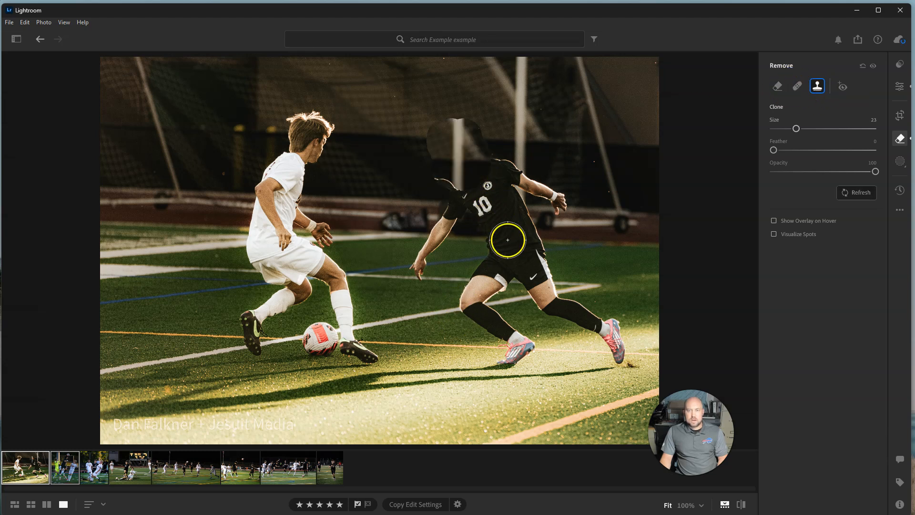
key(ctrl+z)
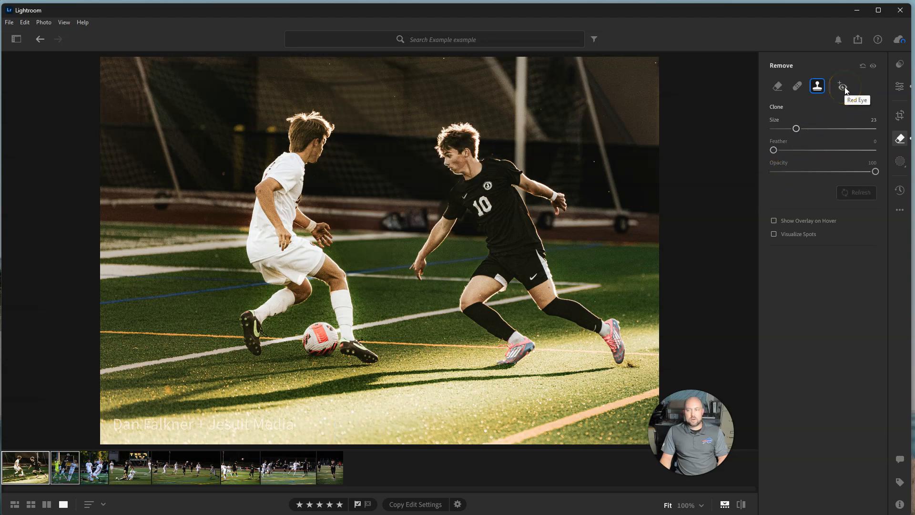
click(900, 139)
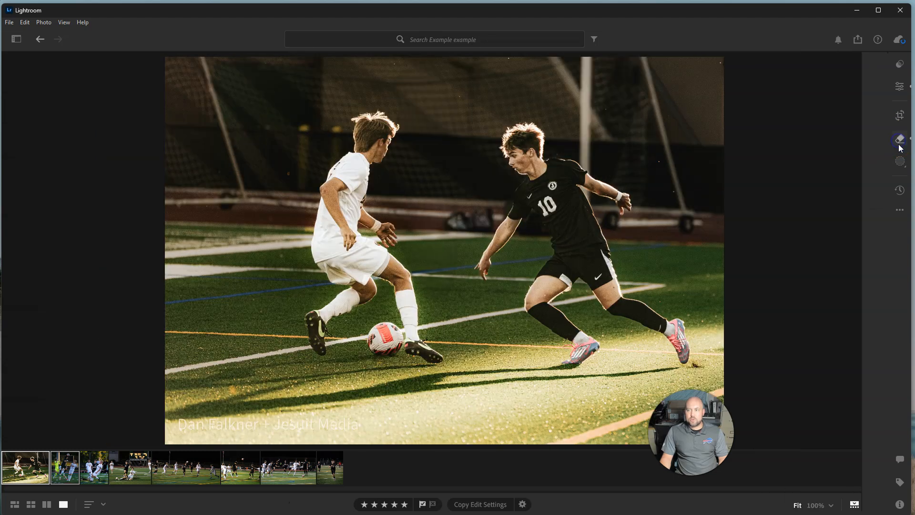
Create an Entire Person mask for Person 1, the player in white
click(901, 164)
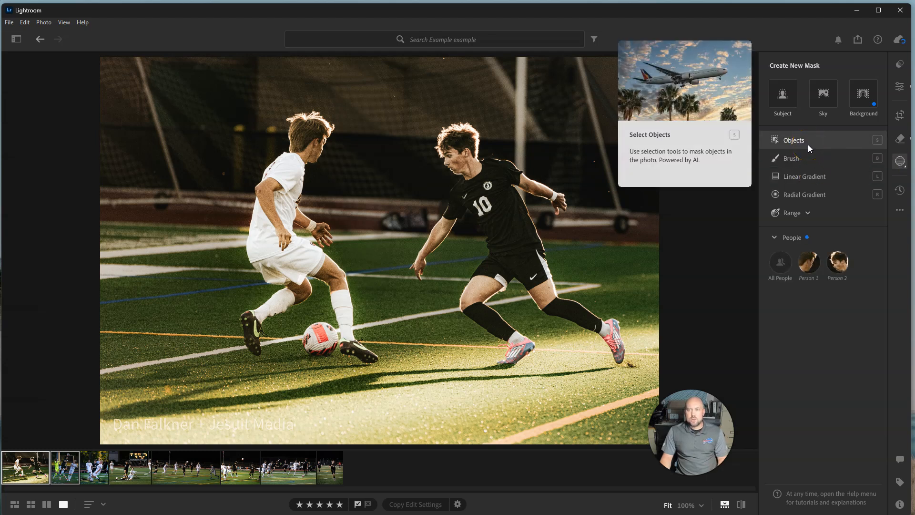
click(809, 261)
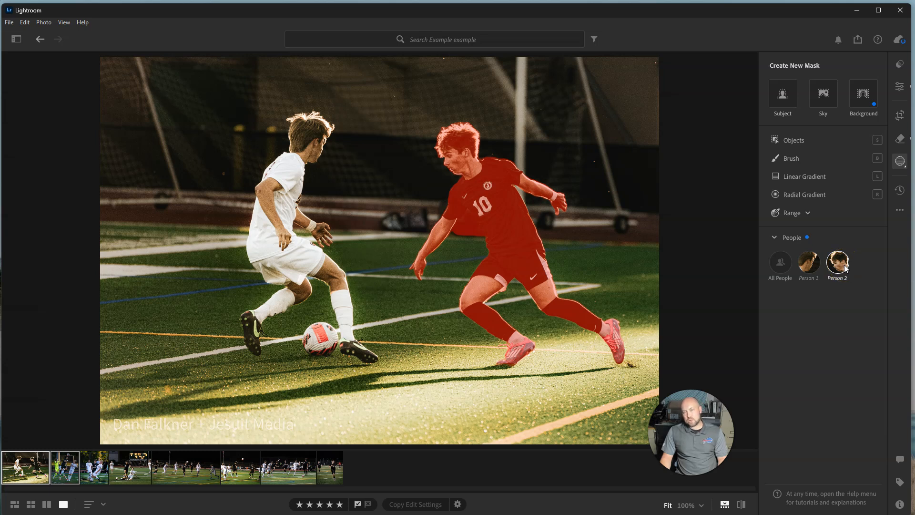
click(810, 268)
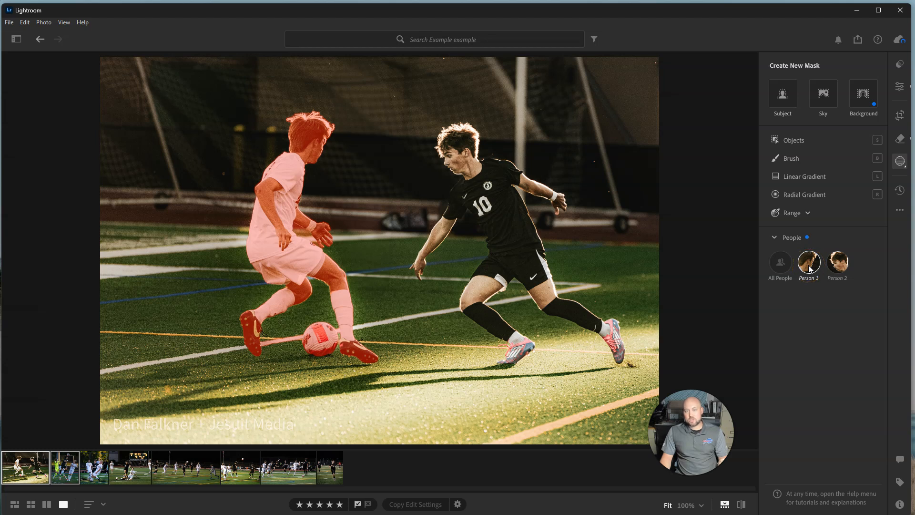
click(809, 267)
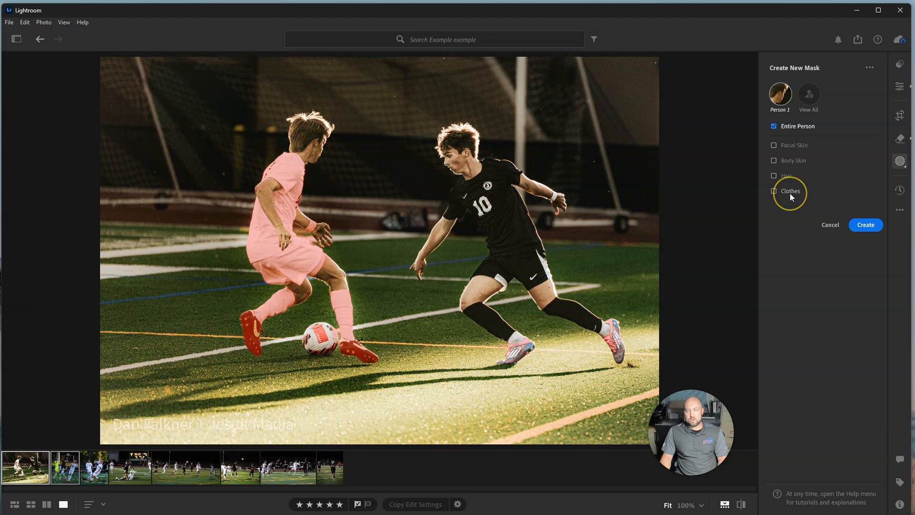
click(790, 181)
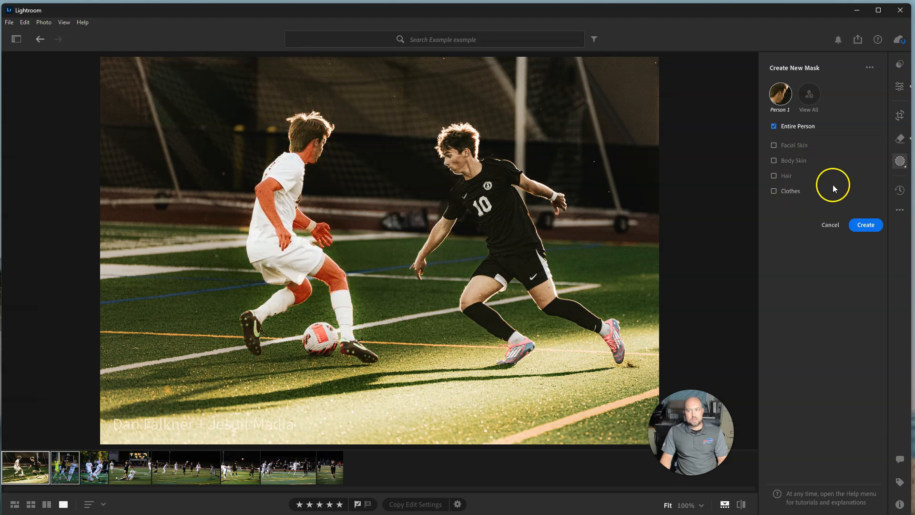
click(863, 225)
Set the exposure of the white player's mask to -0.04 and collapse the mask list to its compact view
click(769, 140)
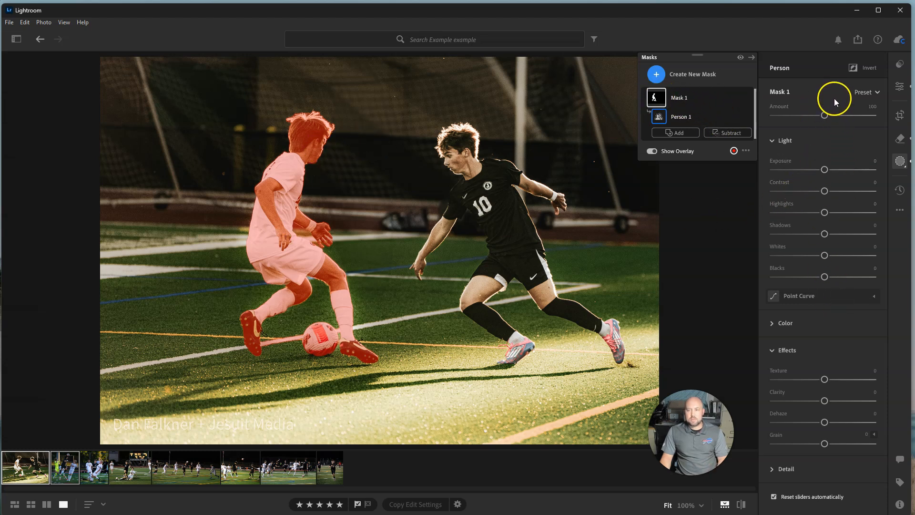
mouse_move(826, 170)
mouse_down()
mouse_move(835, 169)
mouse_move(813, 169)
mouse_move(836, 169)
mouse_move(824, 169)
mouse_up()
click(700, 95)
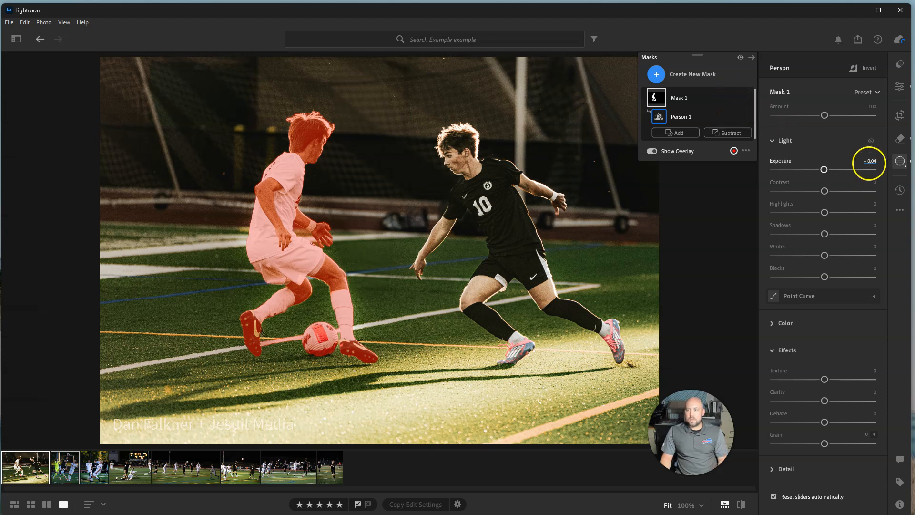
click(752, 57)
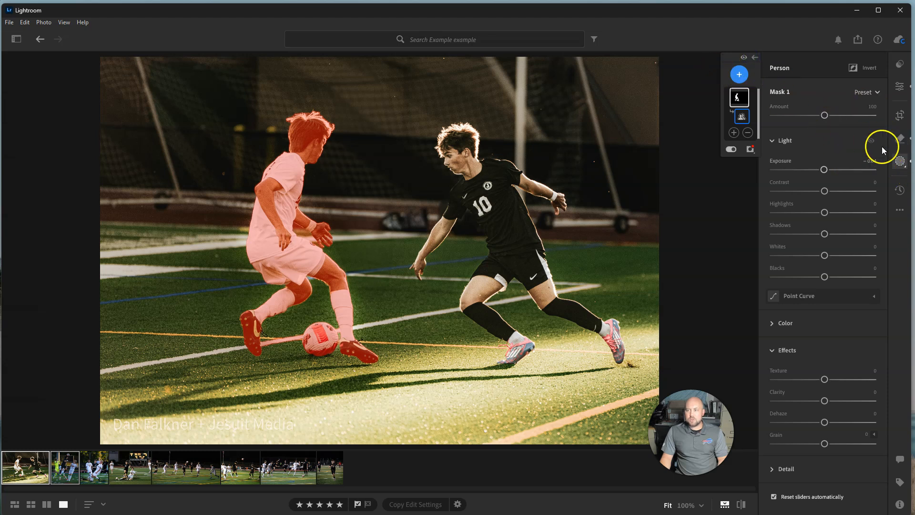
click(900, 162)
click(900, 162)
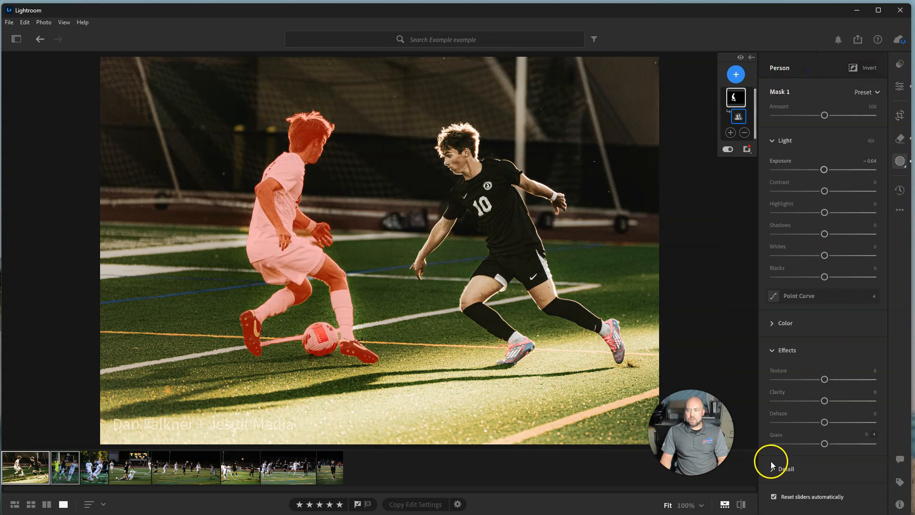
Add an Objects mask that selects the number 10 player in black by painting over him
click(737, 75)
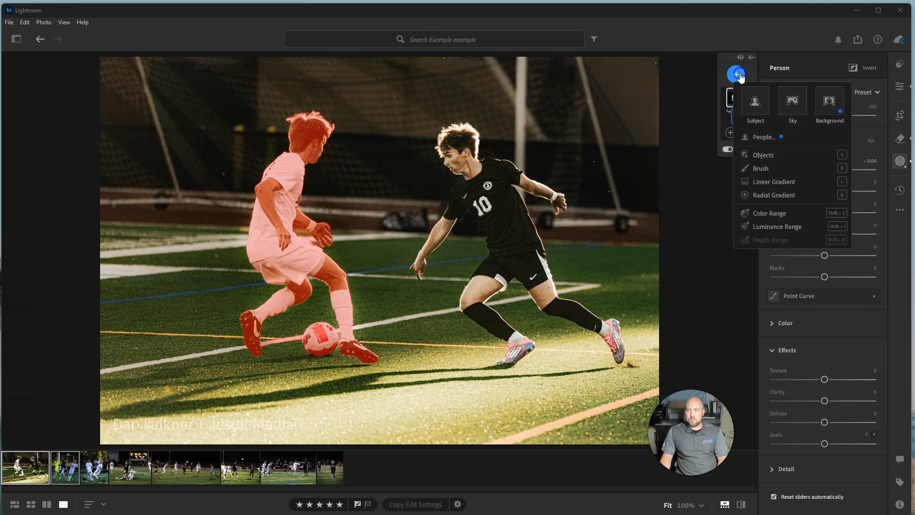
click(737, 75)
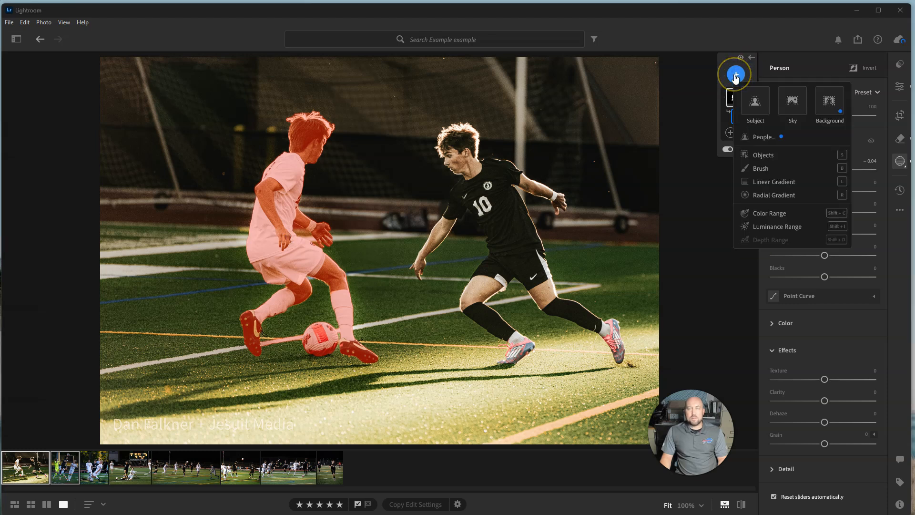
click(735, 75)
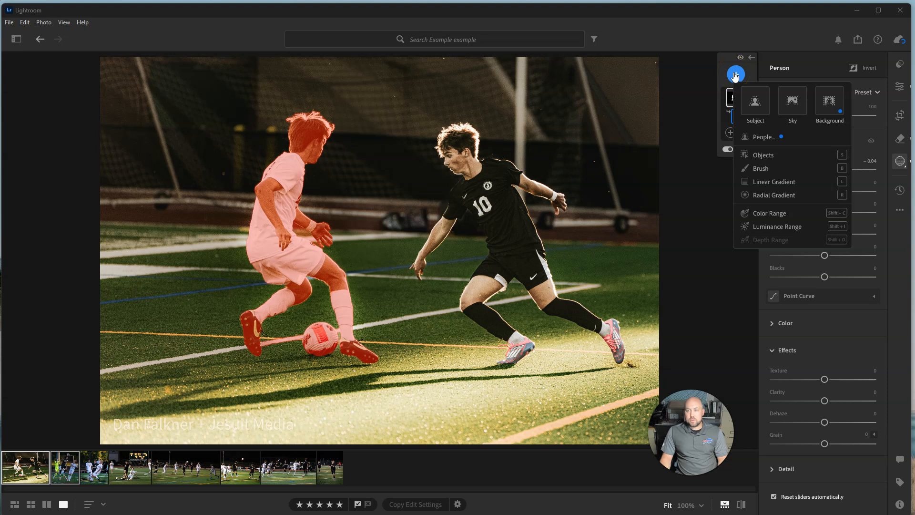
click(765, 156)
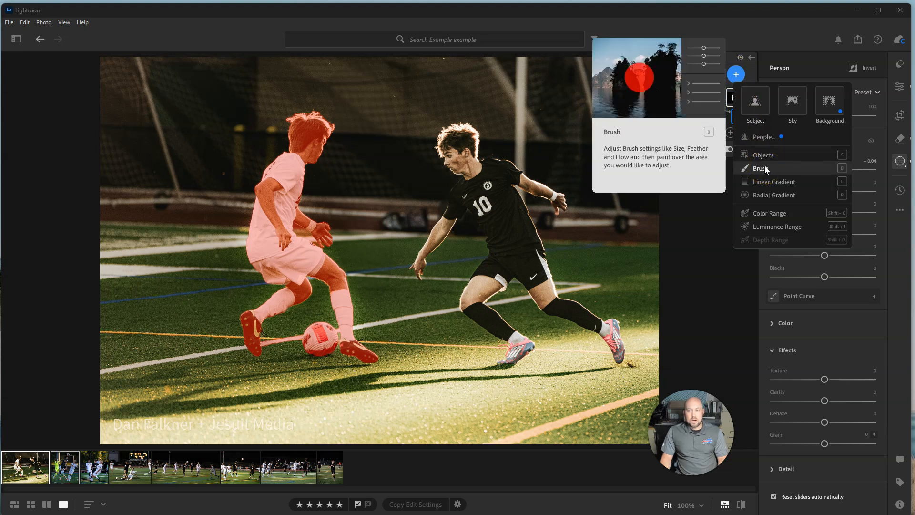
click(765, 160)
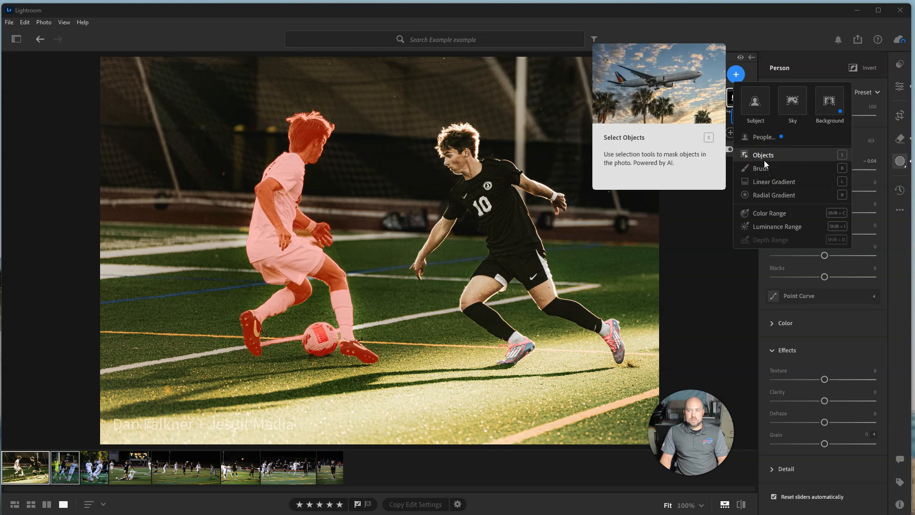
click(763, 157)
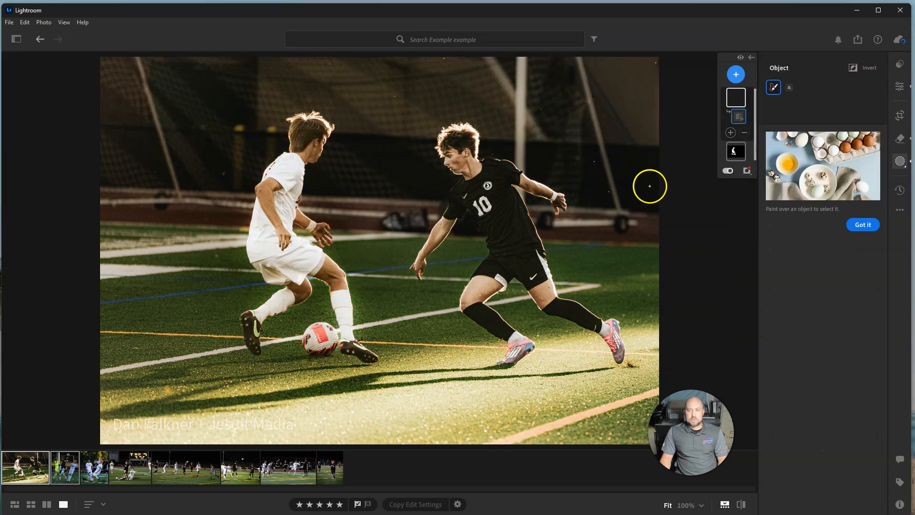
mouse_move(475, 167)
mouse_down()
mouse_move(449, 149)
mouse_move(454, 134)
mouse_move(456, 159)
mouse_move(475, 187)
mouse_move(417, 274)
mouse_move(453, 205)
mouse_move(470, 195)
mouse_move(487, 209)
mouse_move(497, 246)
mouse_move(472, 293)
mouse_move(510, 360)
mouse_move(524, 345)
mouse_move(473, 299)
mouse_move(510, 254)
mouse_move(517, 269)
mouse_move(497, 281)
mouse_move(514, 265)
mouse_move(554, 300)
mouse_move(611, 329)
mouse_move(617, 360)
mouse_move(620, 349)
mouse_move(580, 315)
mouse_move(484, 169)
mouse_up()
mouse_move(527, 239)
mouse_down()
mouse_move(503, 176)
mouse_move(522, 167)
mouse_move(561, 203)
mouse_up()
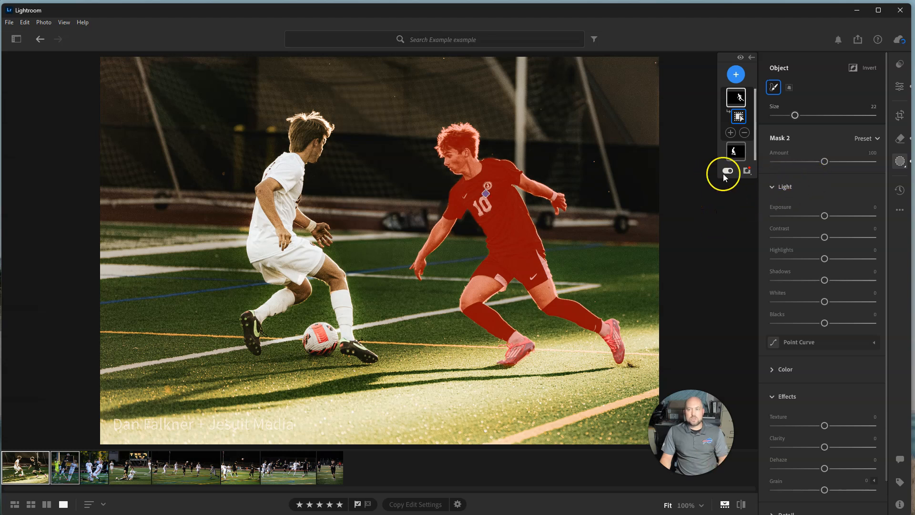
Add a Linear Gradient mask fading downward over the photo's upper half and set its exposure to +0.04
click(737, 75)
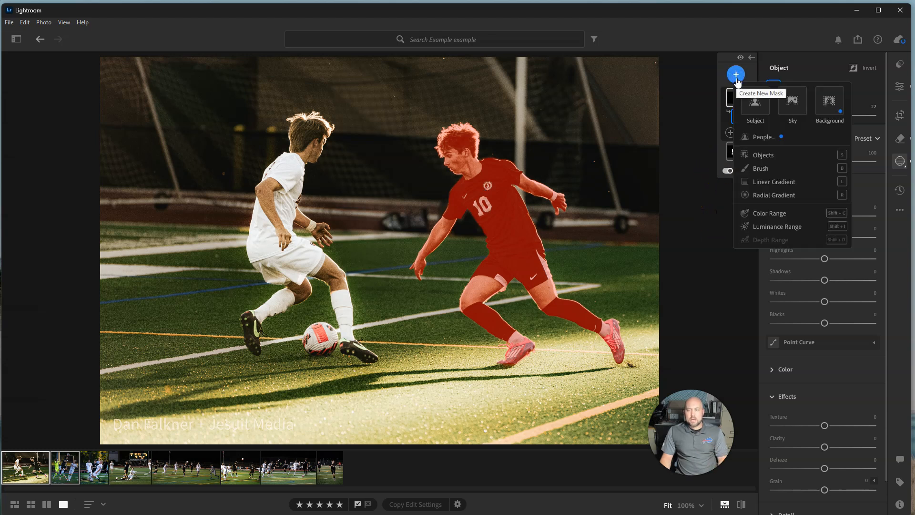
click(775, 183)
mouse_move(774, 182)
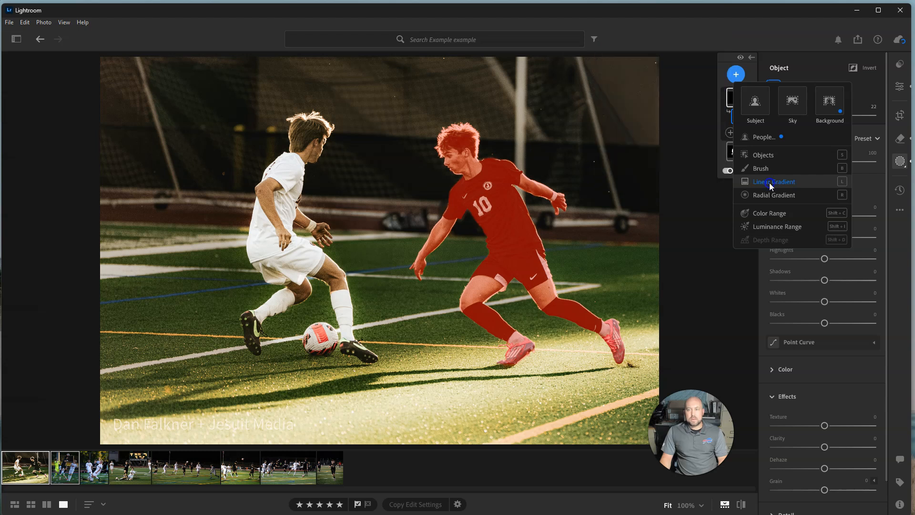
click(771, 181)
drag(386, 69, 384, 248)
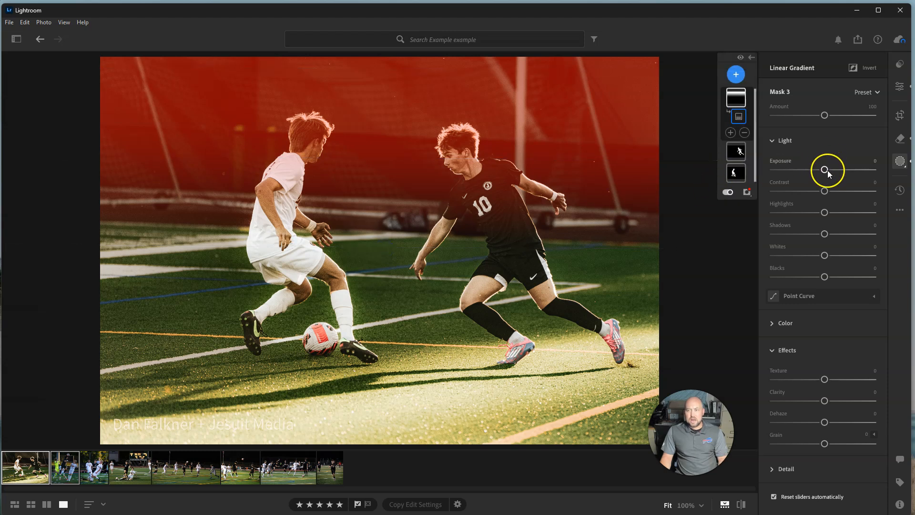
mouse_move(826, 172)
mouse_down()
mouse_move(879, 172)
mouse_move(824, 176)
mouse_up()
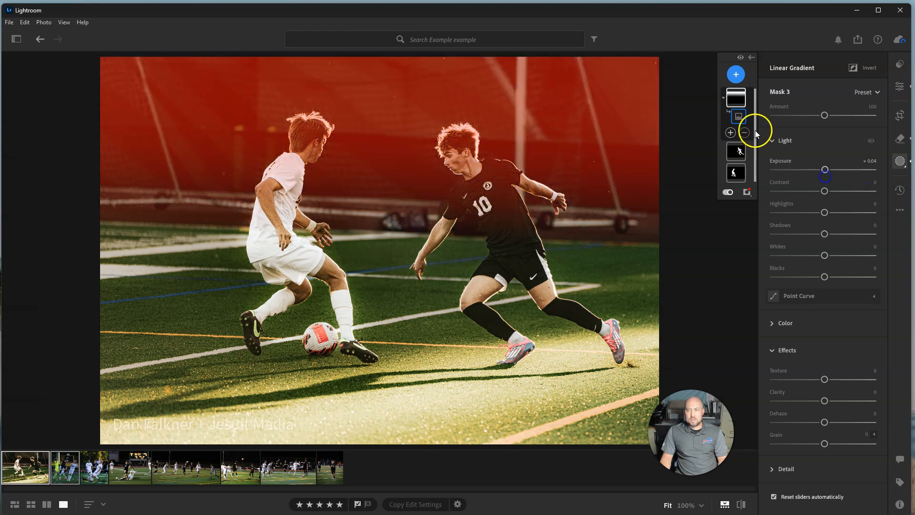
Add a large Radial Gradient mask centred between the two players
click(737, 75)
click(763, 196)
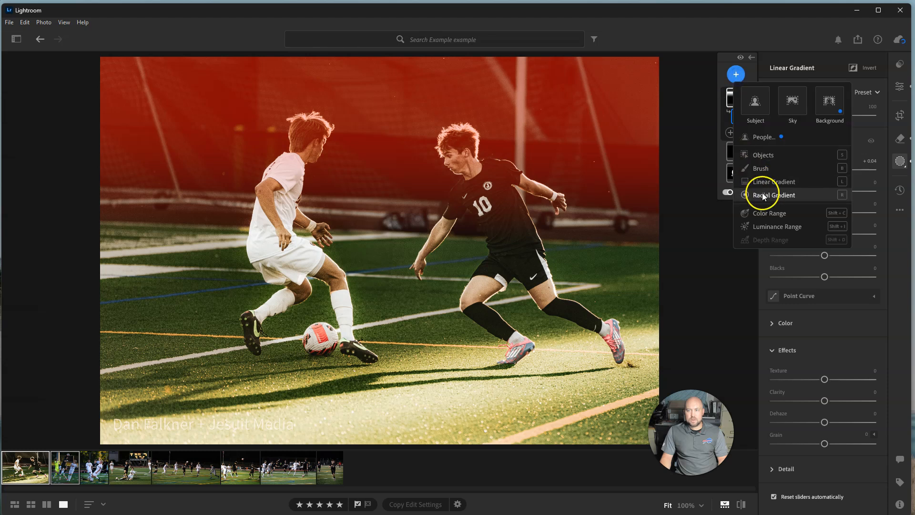
drag(406, 300, 524, 146)
mouse_move(825, 191)
mouse_down()
mouse_move(840, 191)
mouse_move(808, 189)
mouse_move(826, 193)
mouse_up()
Add a Color Range mask sampled from the red patch on the soccer ball and set its amount to 107
click(736, 74)
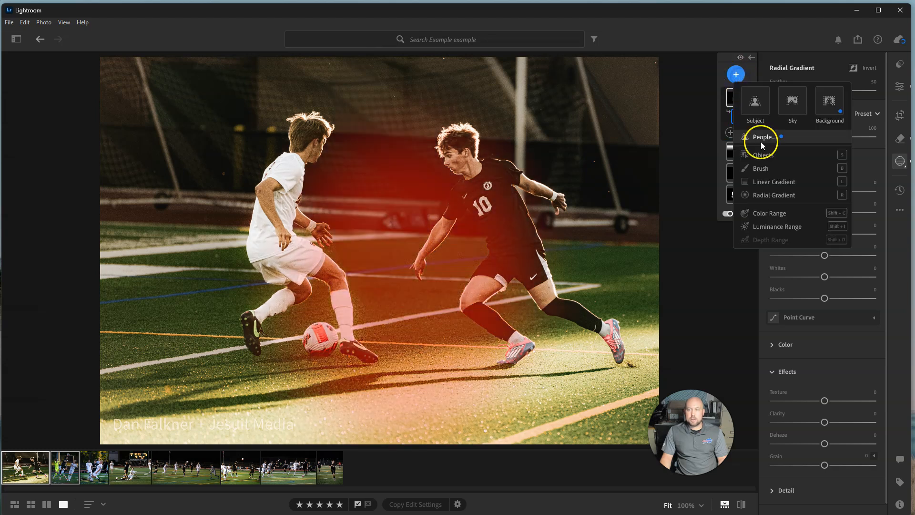
click(774, 216)
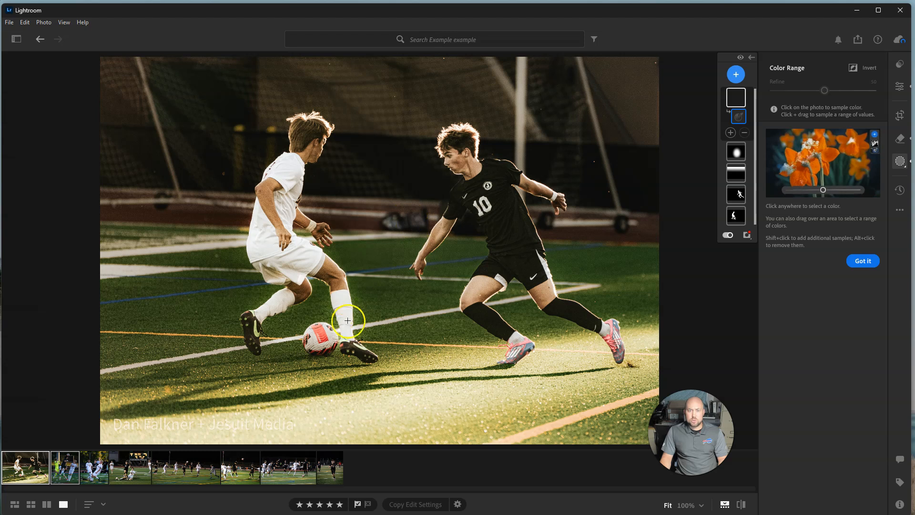
click(323, 333)
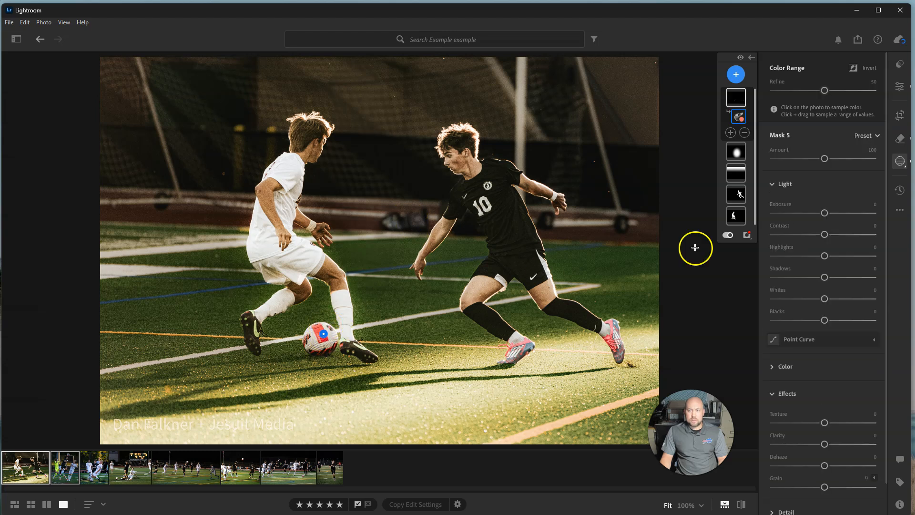
mouse_move(825, 158)
mouse_down()
mouse_move(852, 163)
mouse_move(828, 166)
mouse_up()
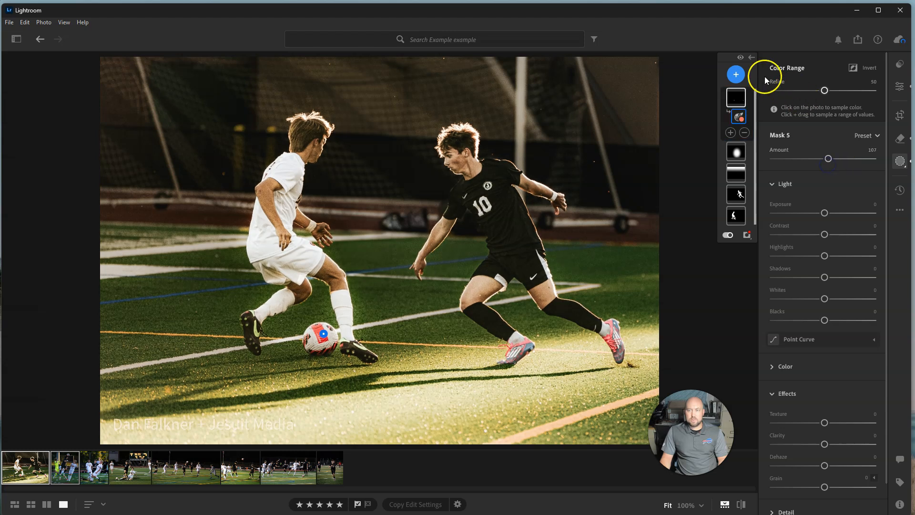
click(736, 74)
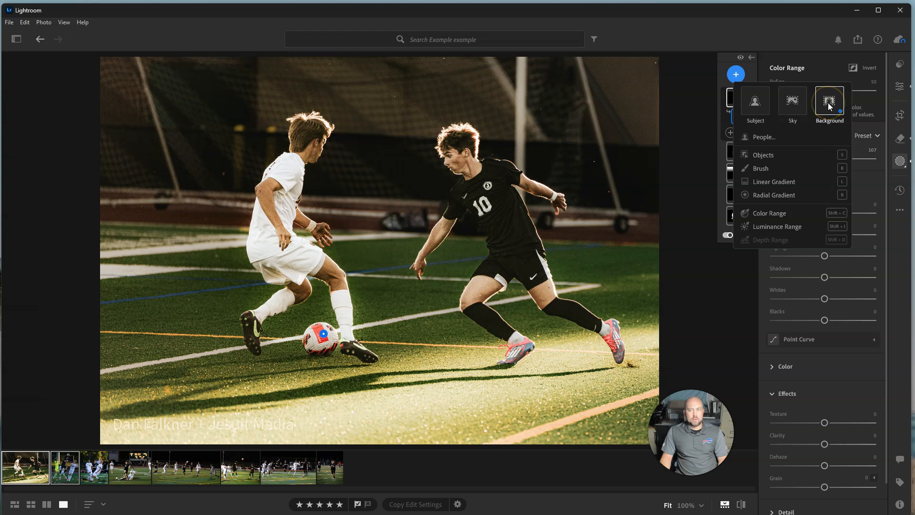
click(785, 66)
click(753, 59)
click(752, 59)
Preview the photo's Original version in the version history and return to the Edit adjustments
click(901, 190)
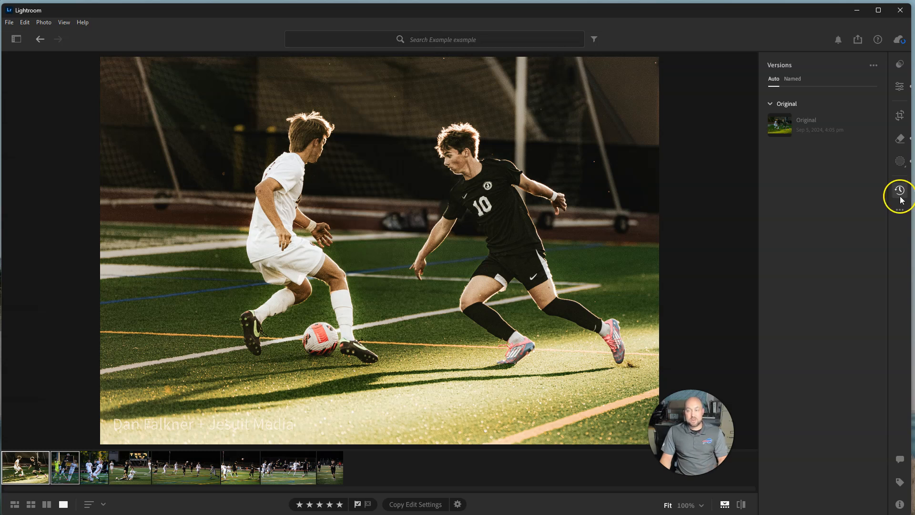
mouse_move(800, 134)
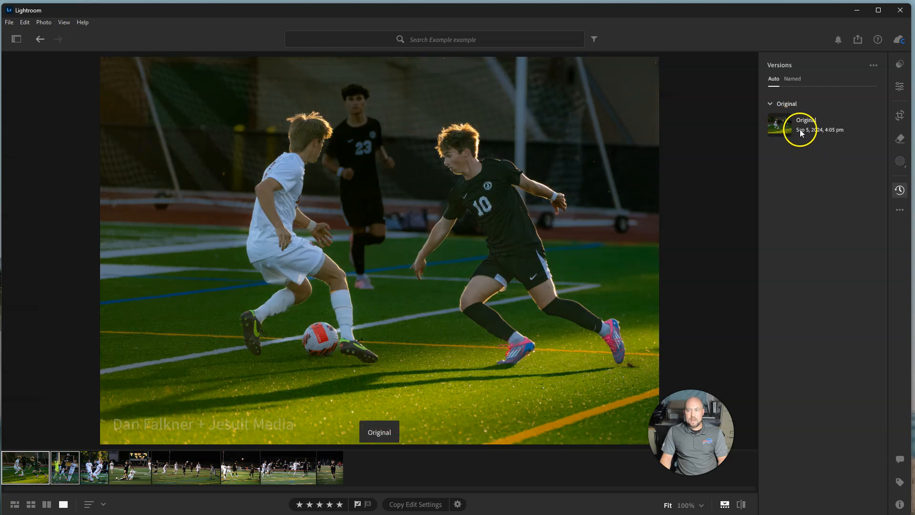
click(900, 210)
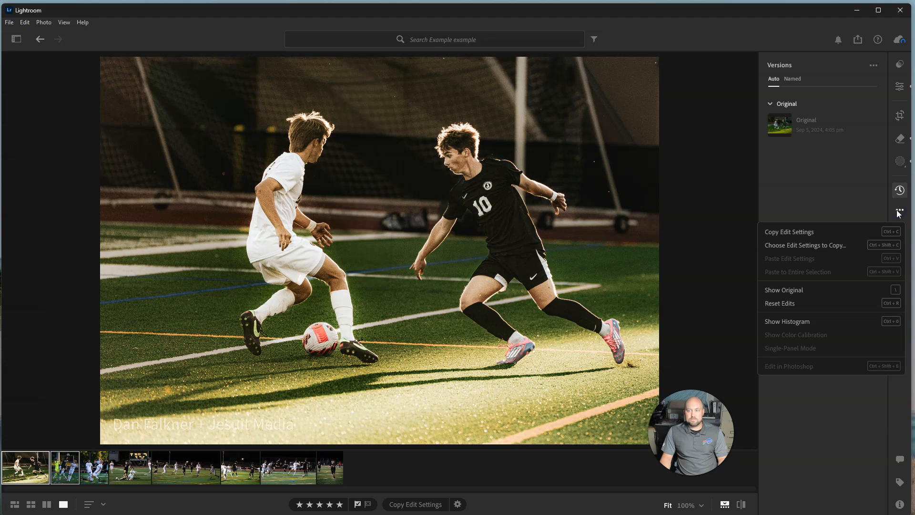
click(860, 207)
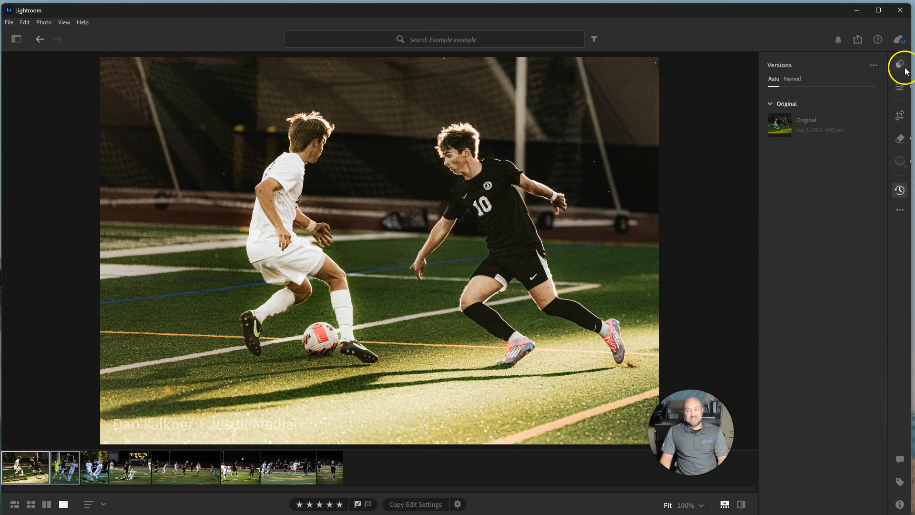
click(901, 89)
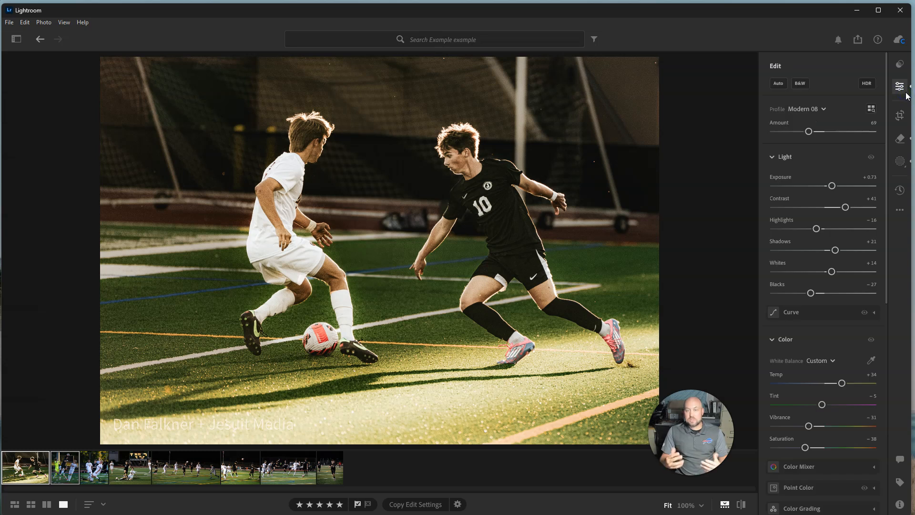